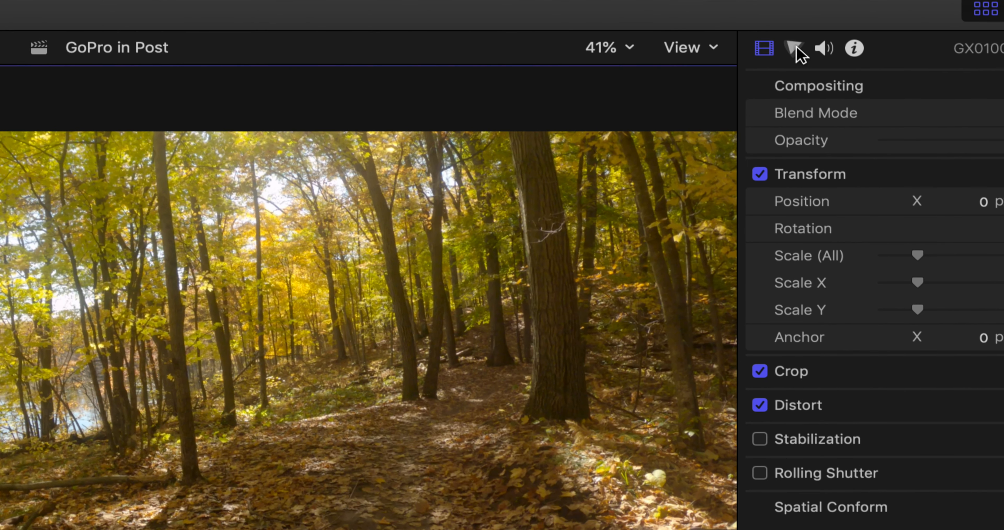
Adjust the clip's color board exposure with Highlights at -13%, Shadows at 6% and Midtones at -3%.
left_click(795, 47)
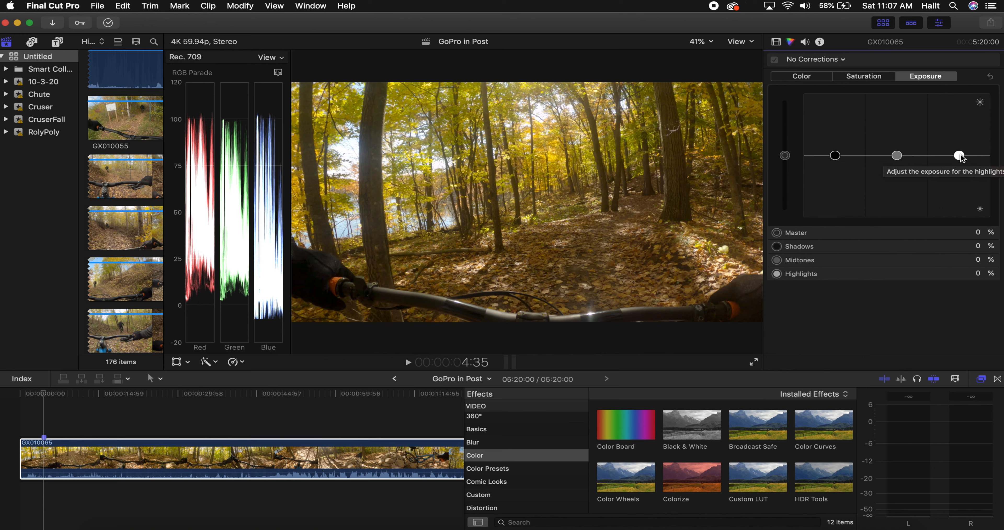
left_click_drag(960, 154, 961, 163)
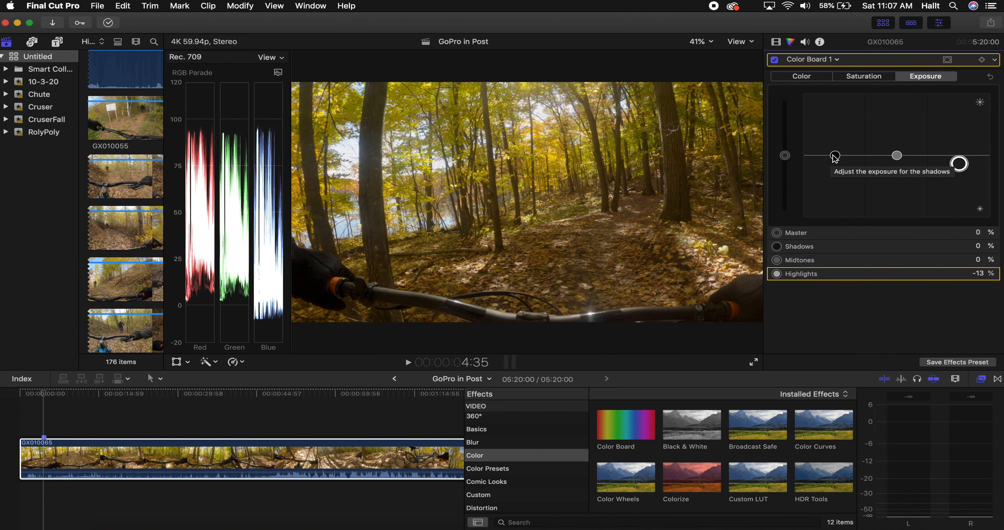
mouse_move(835, 155)
left_mouse_down()
mouse_move(835, 130)
mouse_move(836, 153)
left_mouse_up()
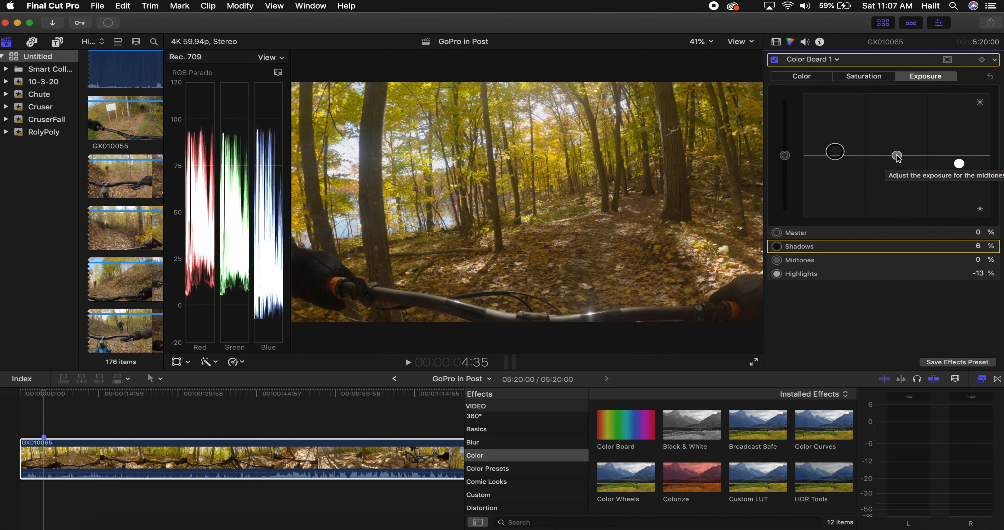
mouse_move(898, 157)
left_mouse_down()
mouse_move(898, 183)
mouse_move(898, 157)
left_mouse_up()
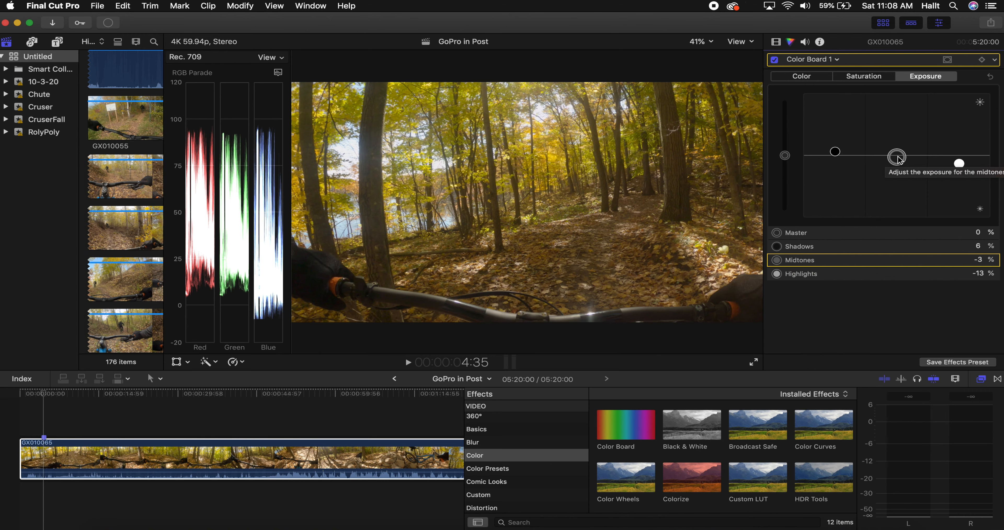
left_click(150, 462)
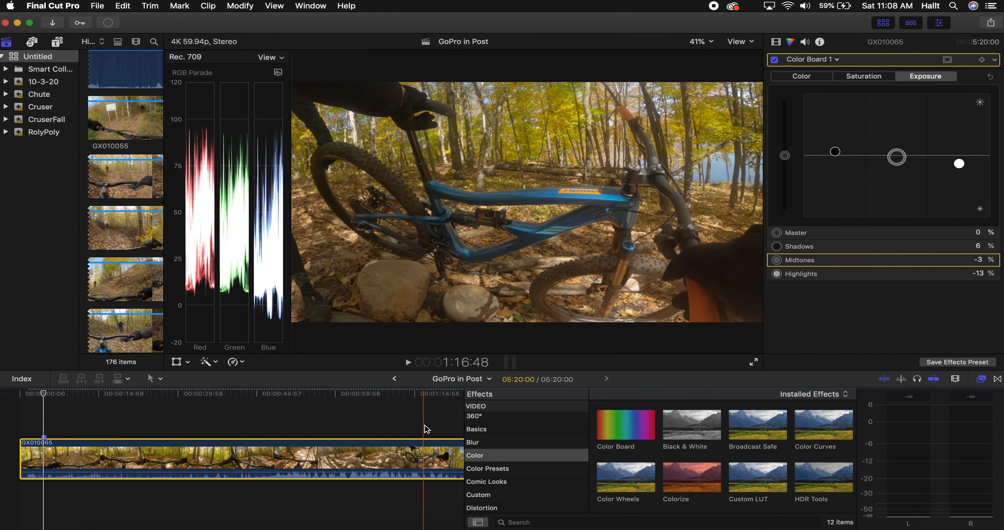
scroll(435, 428, "right", 10)
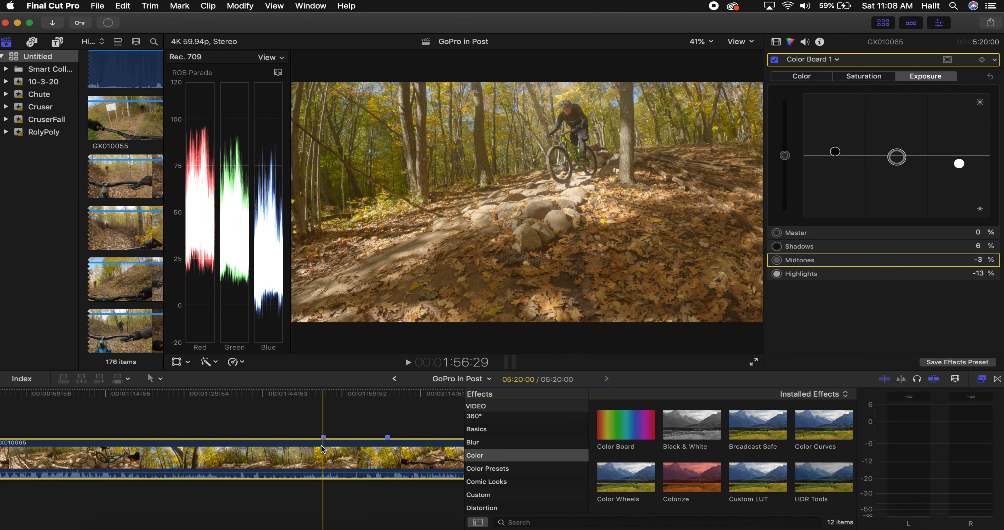
scroll(322, 448, "left", 10)
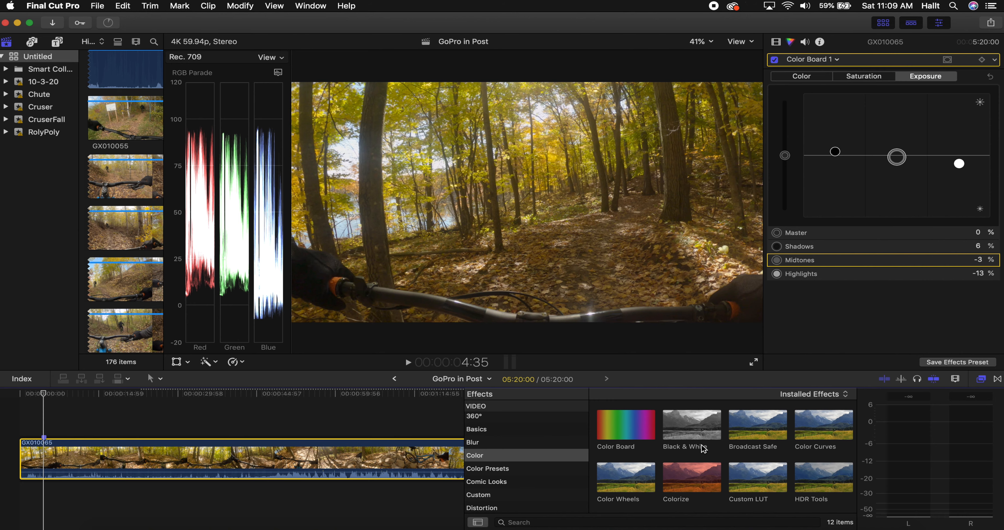
Search all video effects for "sharpe" and apply the Sharpen effect to clip GX010065.
scroll(507, 425, "up", 2)
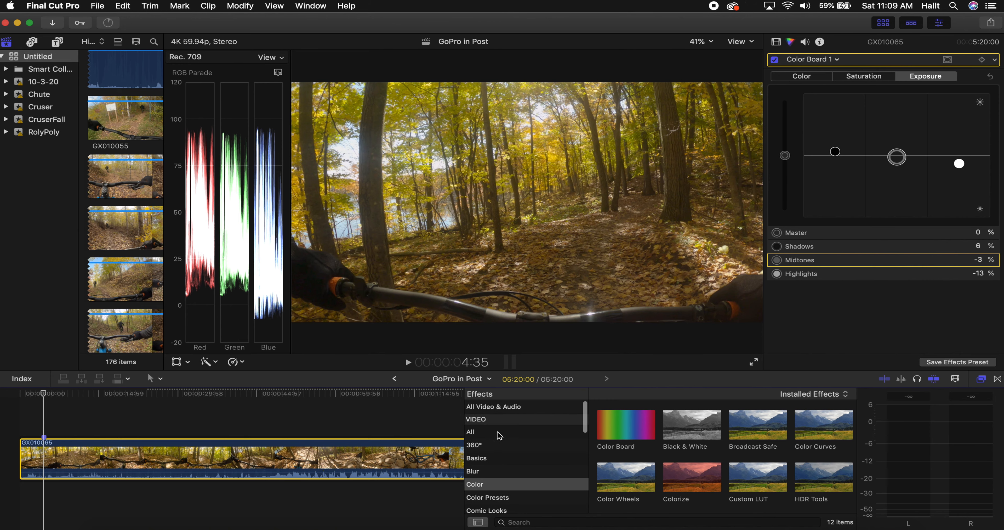
left_click(499, 434)
left_click(545, 521)
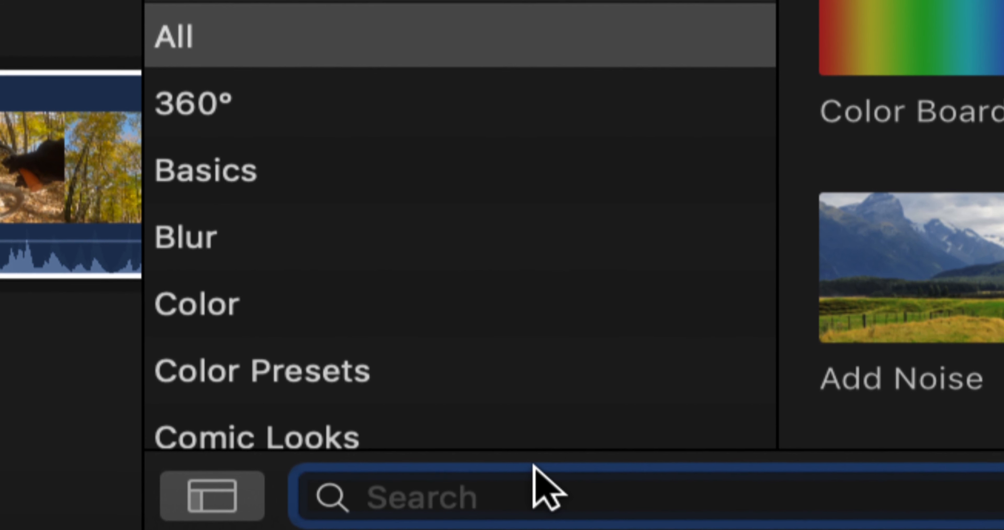
type("sharpe")
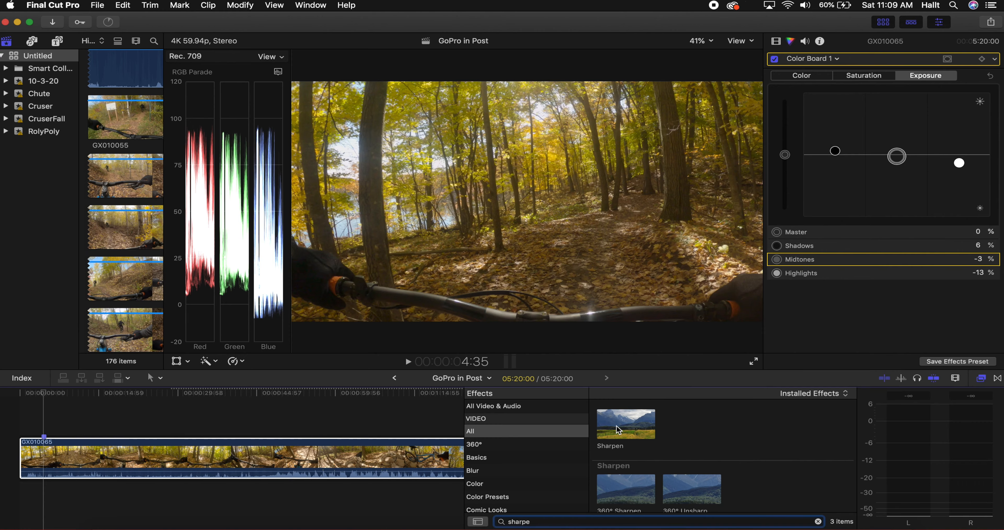
left_click_drag(617, 426, 371, 460)
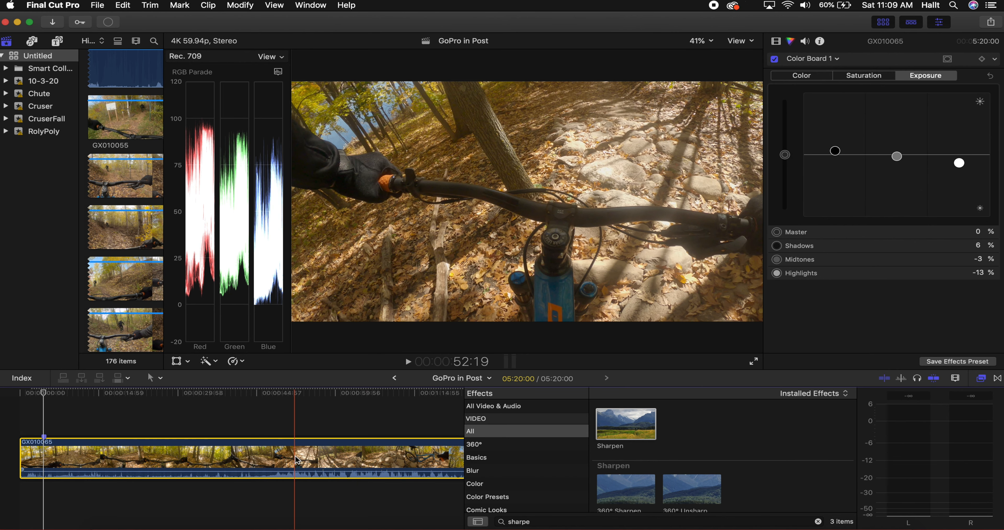
Set the Sharpen amount to 2.99, checking it against 0 on the handlebar stem around 52:19.
left_click(295, 393)
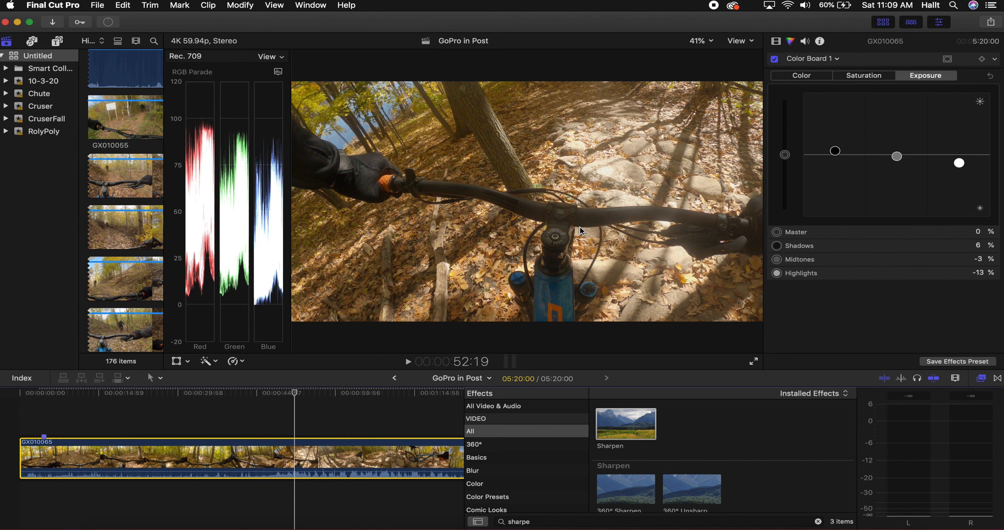
left_click(741, 41)
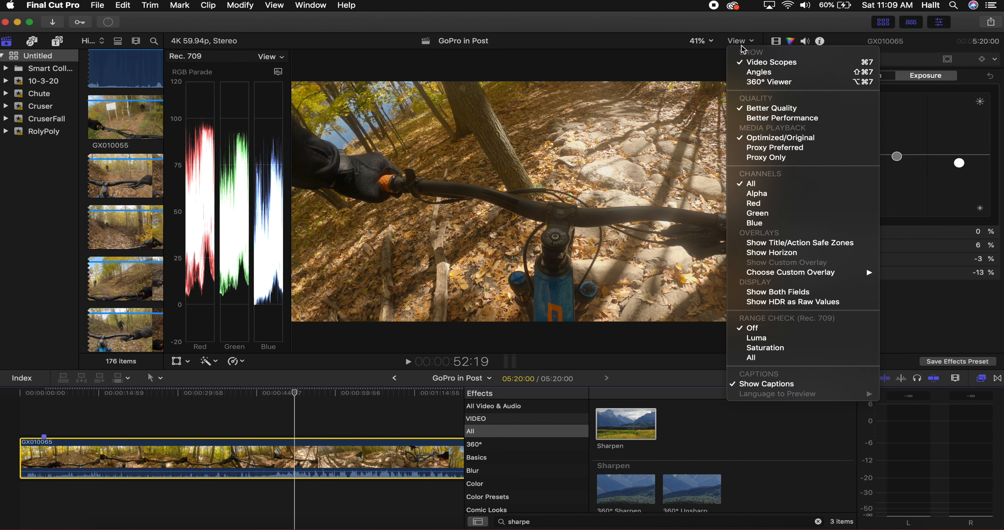
left_click(705, 42)
left_click(705, 43)
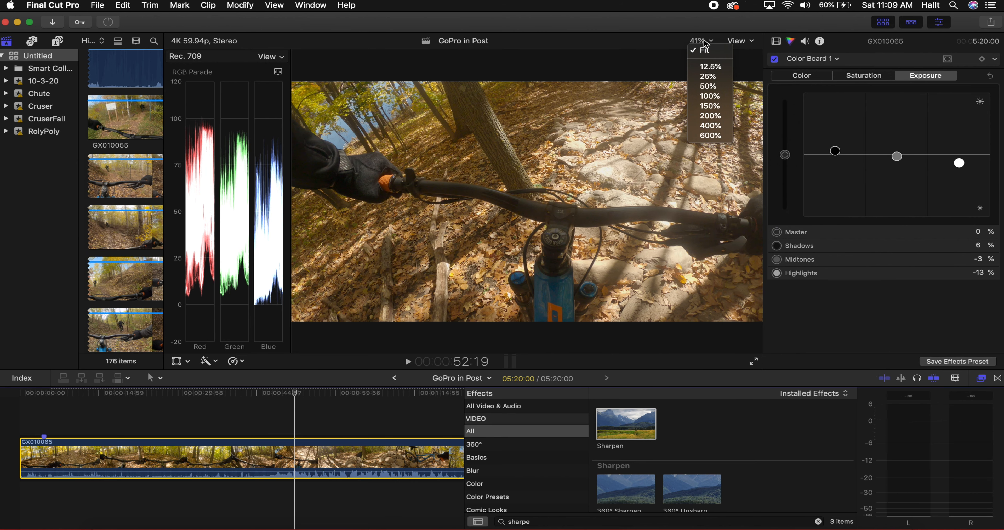
left_click(709, 106)
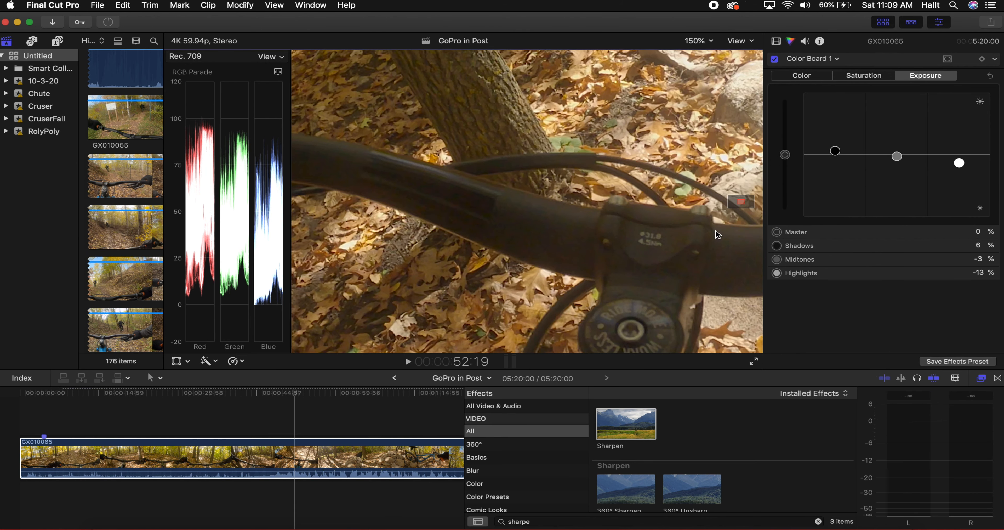
left_click_drag(744, 203, 744, 204)
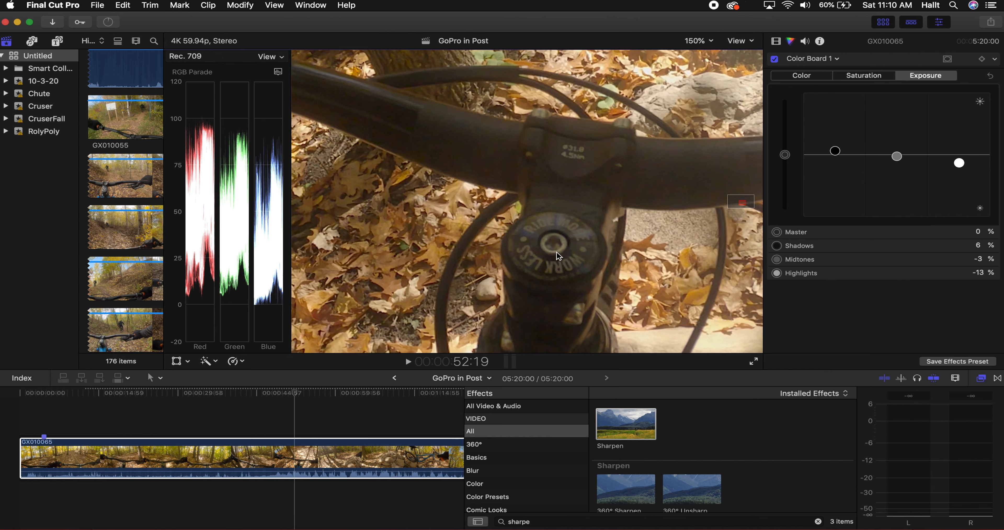
left_click(777, 42)
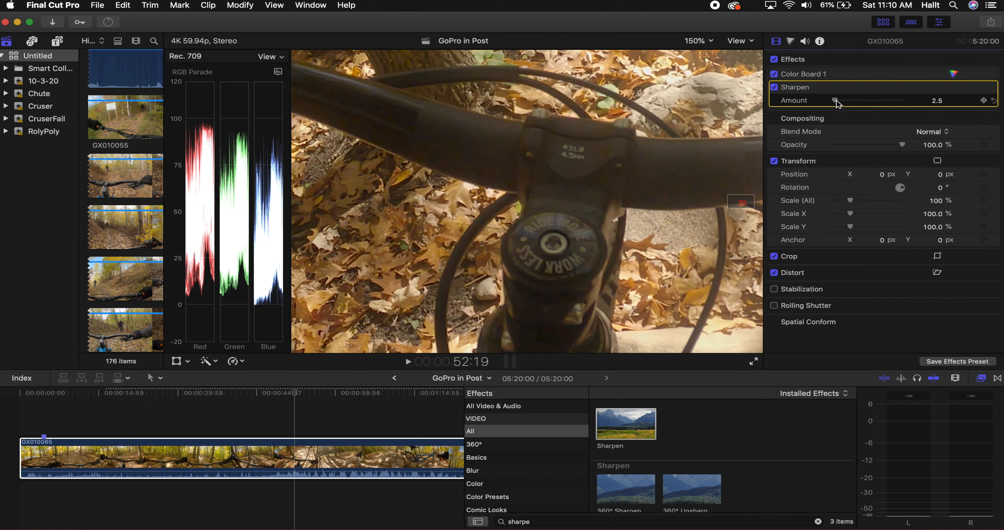
left_click_drag(838, 103, 823, 101)
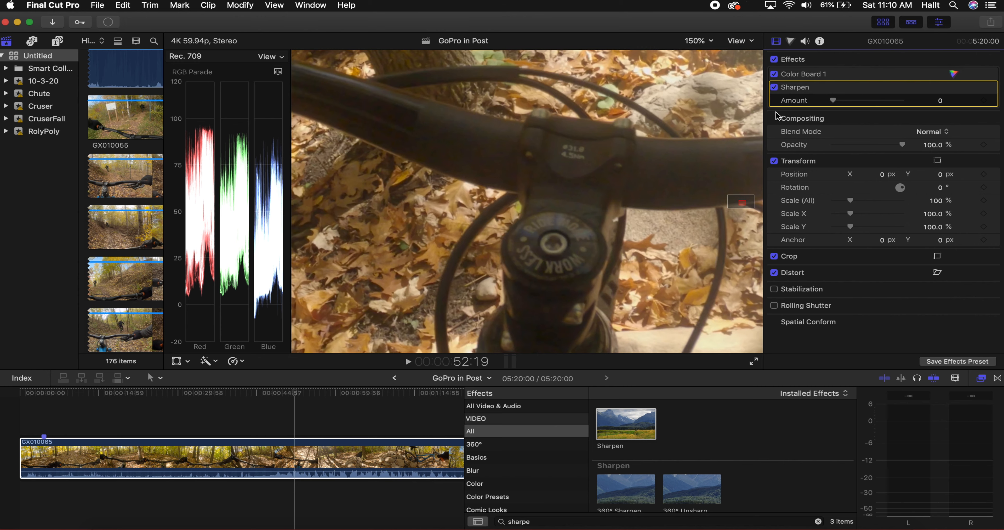
mouse_move(836, 104)
left_mouse_down()
mouse_move(862, 106)
mouse_move(836, 103)
left_mouse_up()
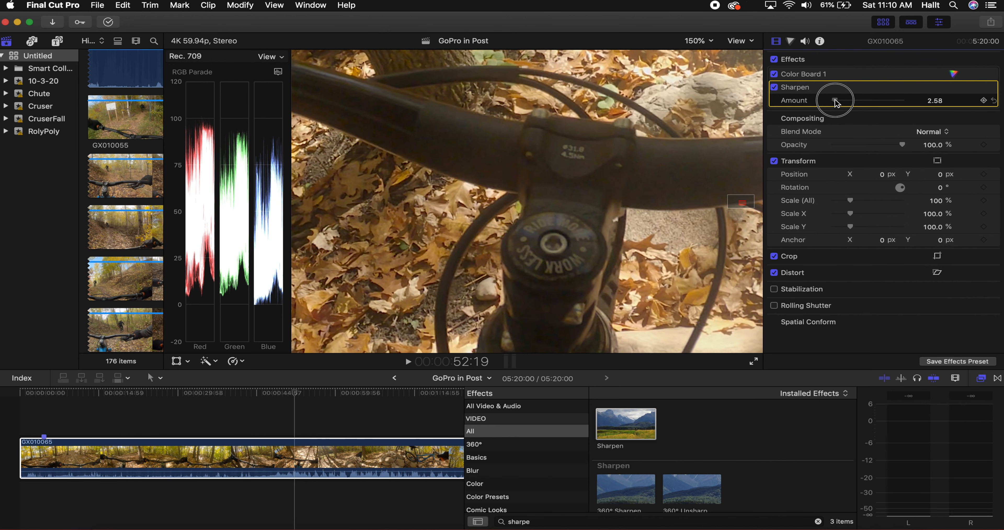
left_click_drag(836, 102, 837, 103)
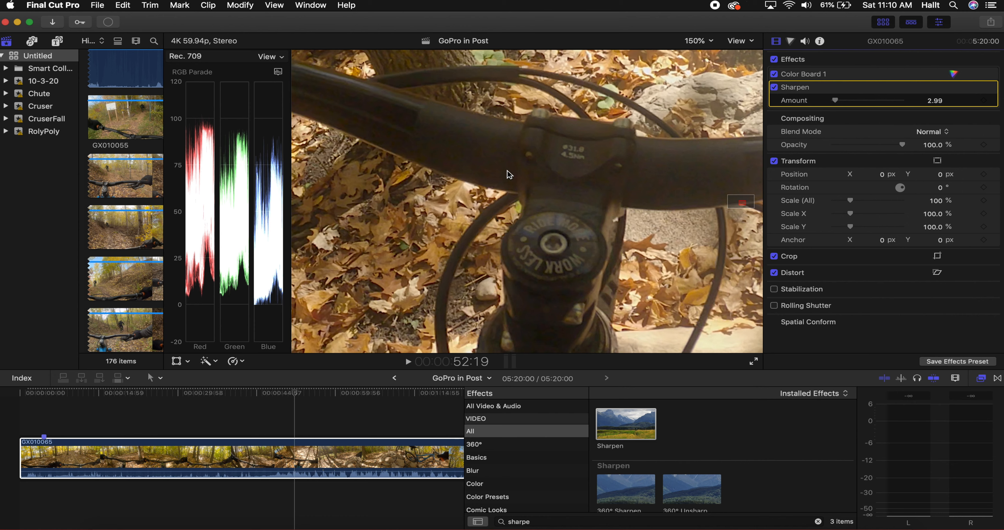
Compare the full frame at 4:35 with the Sharpen effect switched off and back on.
left_click(704, 41)
left_click(712, 96)
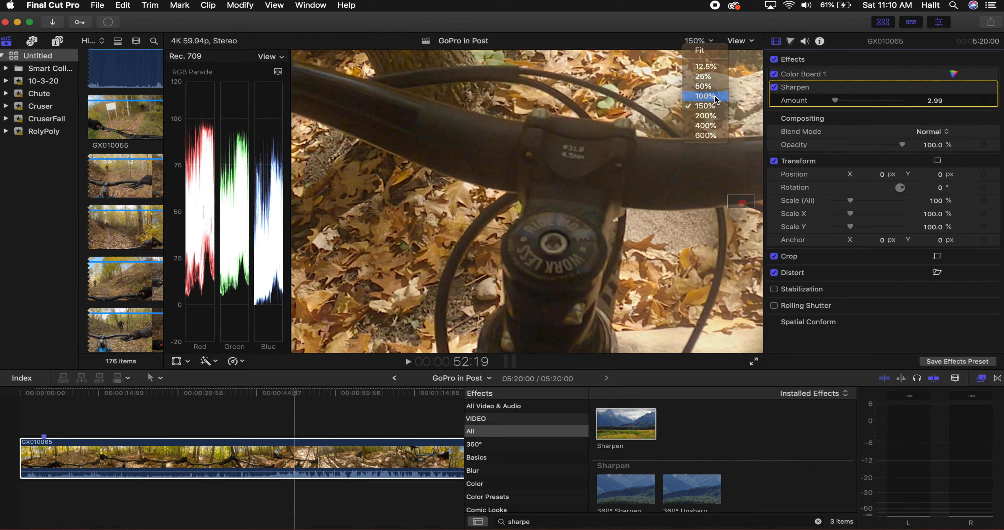
left_click(739, 40)
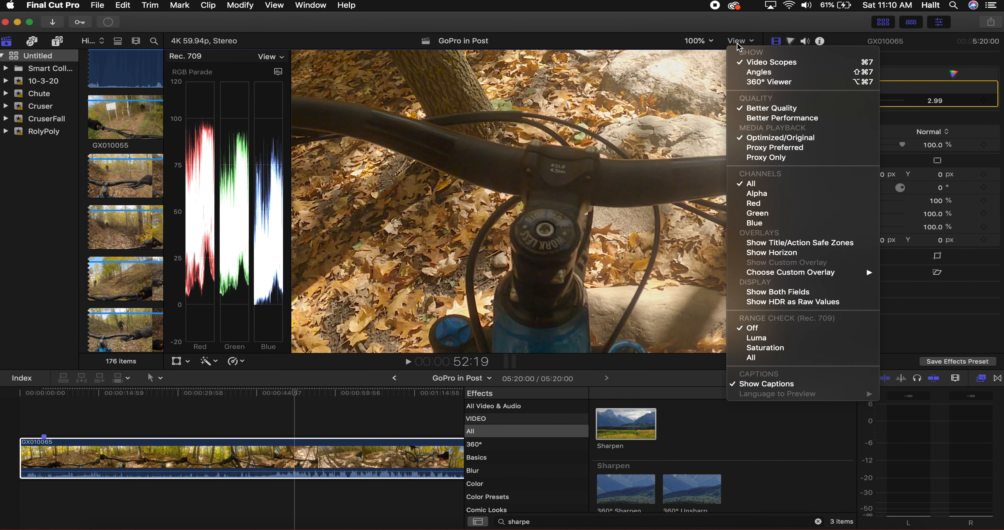
left_click(698, 40)
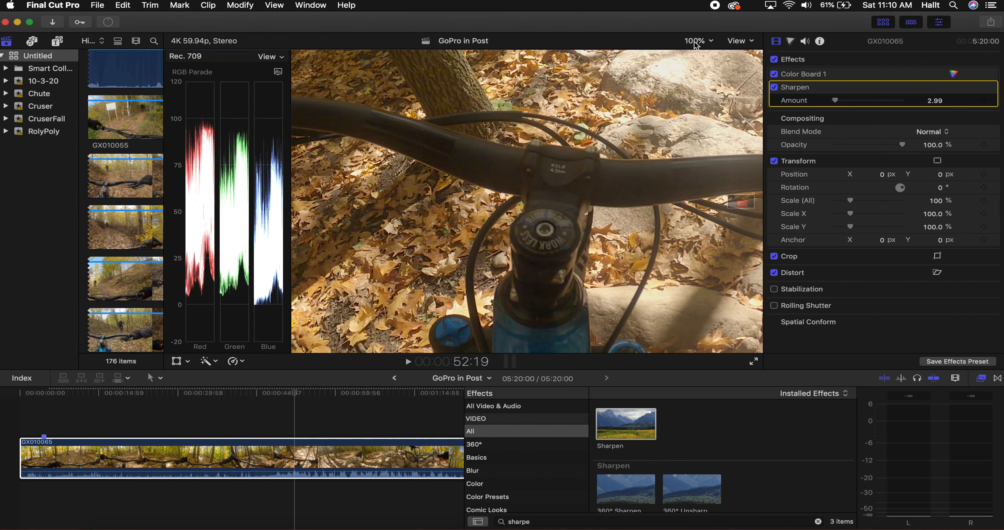
left_click(698, 40)
left_click(704, 52)
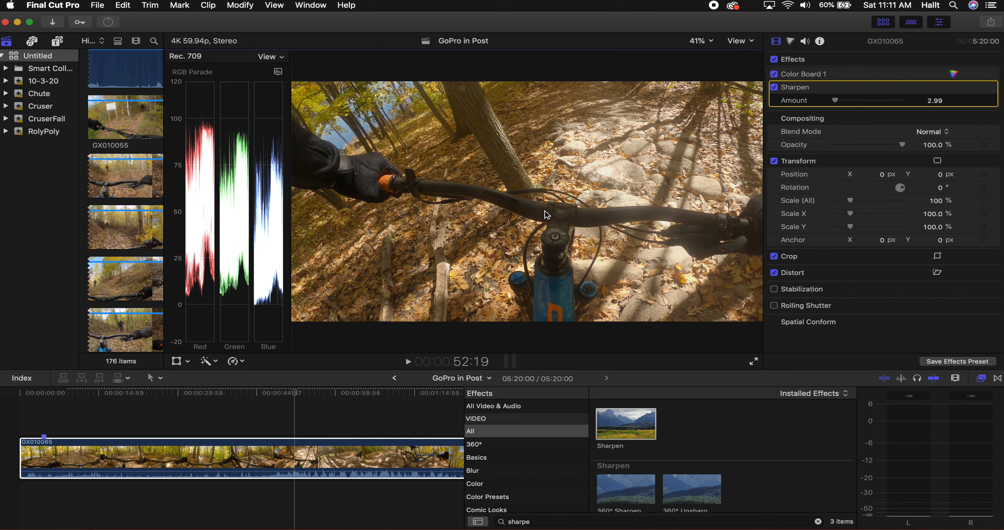
left_click(44, 394)
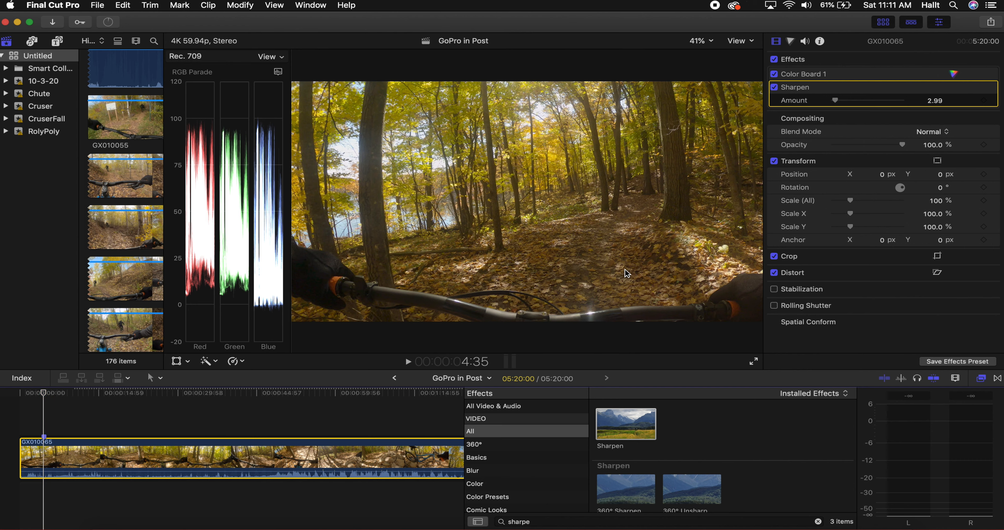
left_click(775, 88)
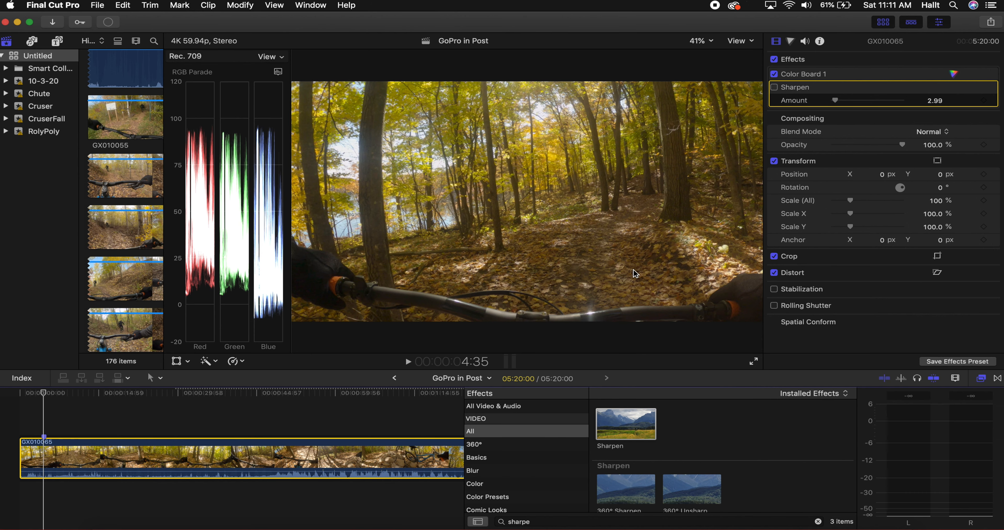
left_click(775, 88)
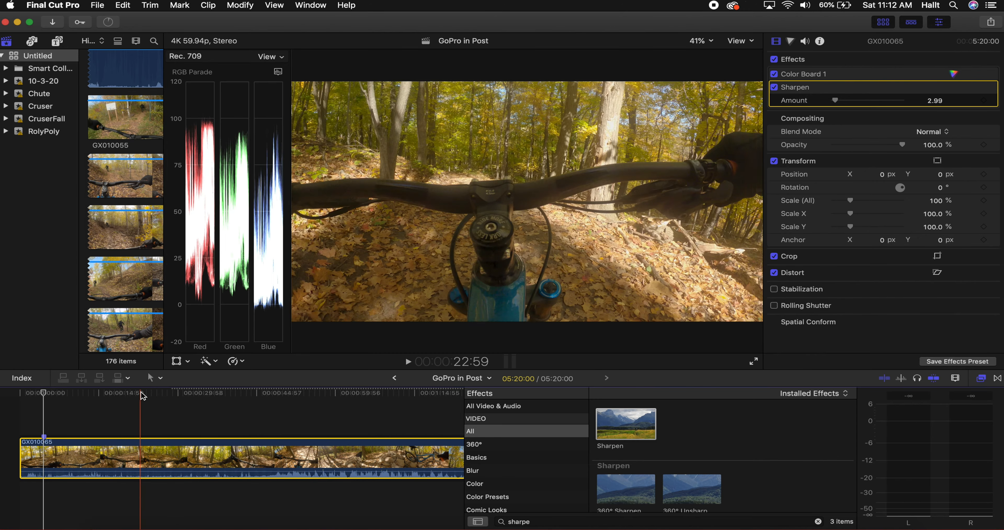
Clear the effects search and show the Color category of video effects.
left_click(159, 396)
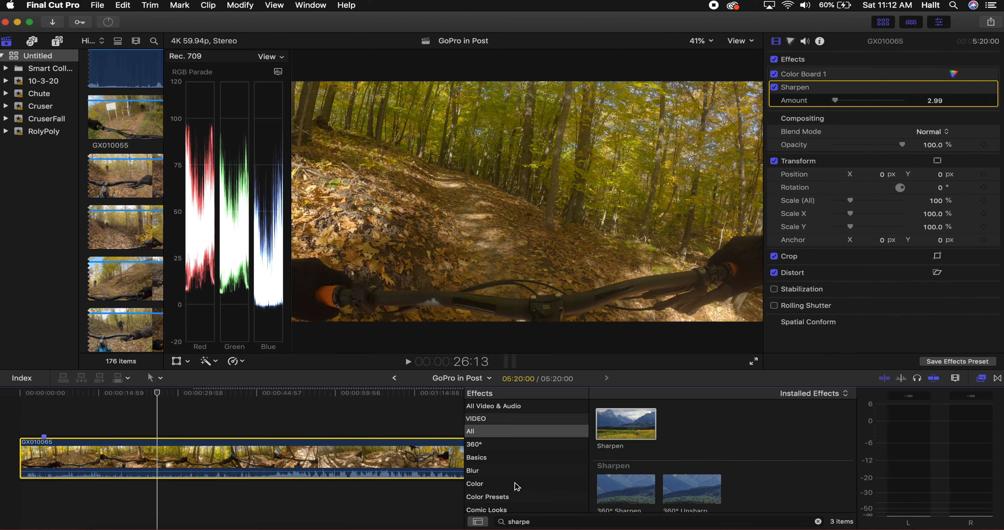
left_click(505, 484)
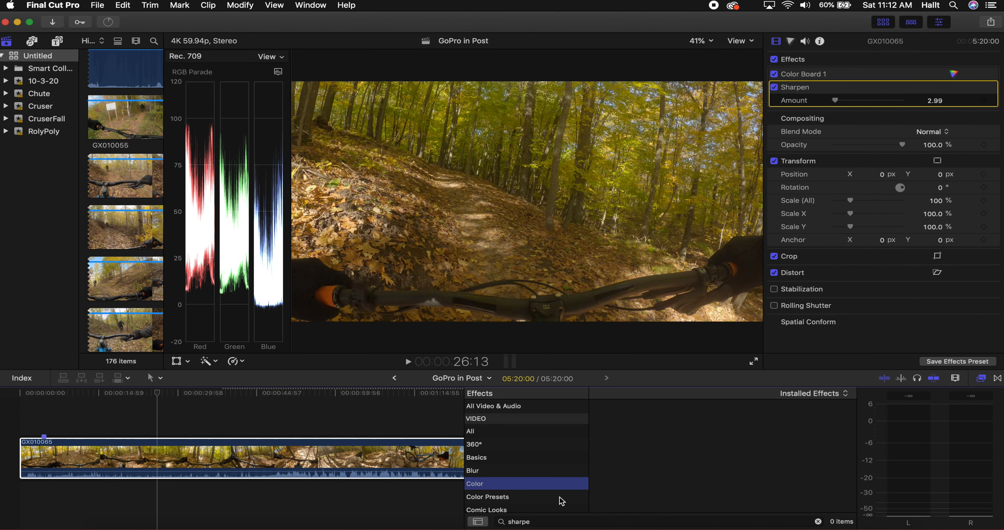
left_click(498, 518)
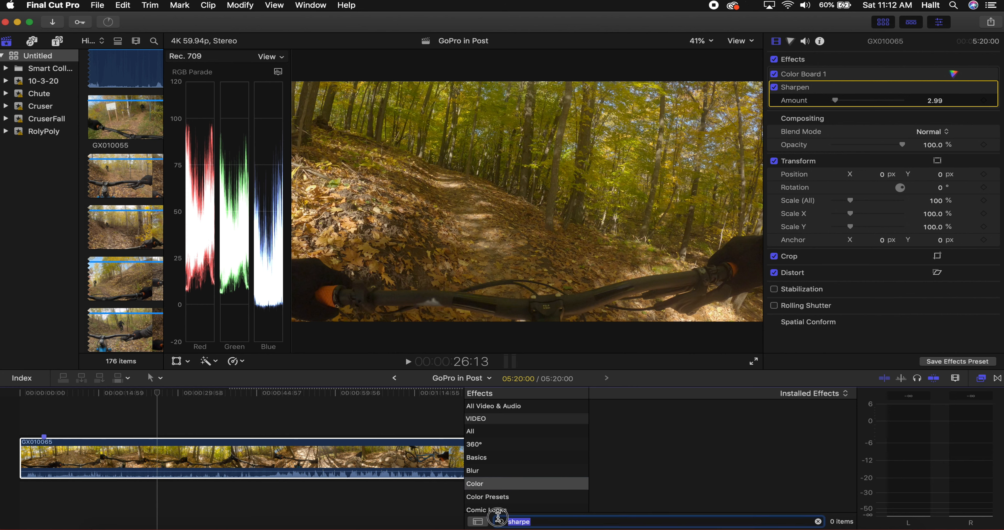
key("BackSpace")
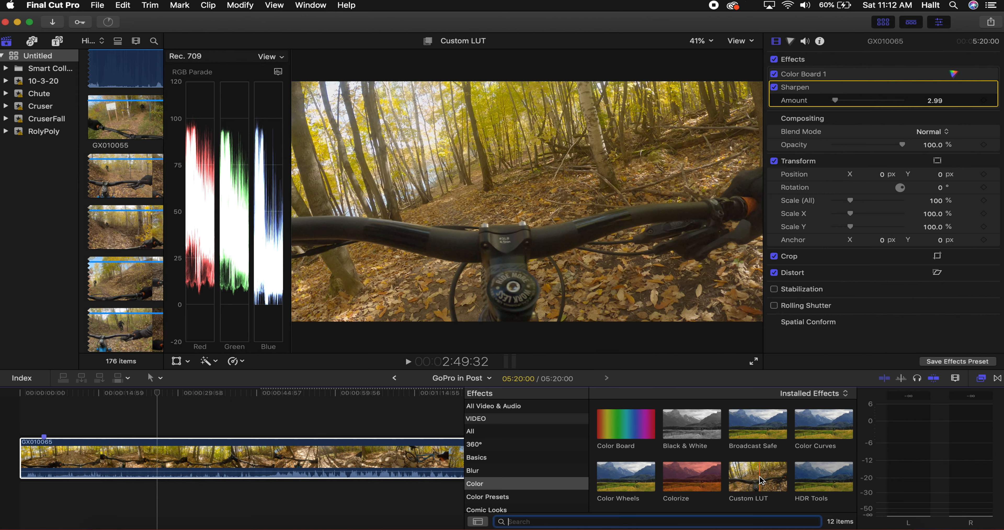
Apply the Custom LUT effect to clip GX010065 and choose the WiscoMTB LUT, previewing it on the frame at 2:08:40.
left_click(382, 473)
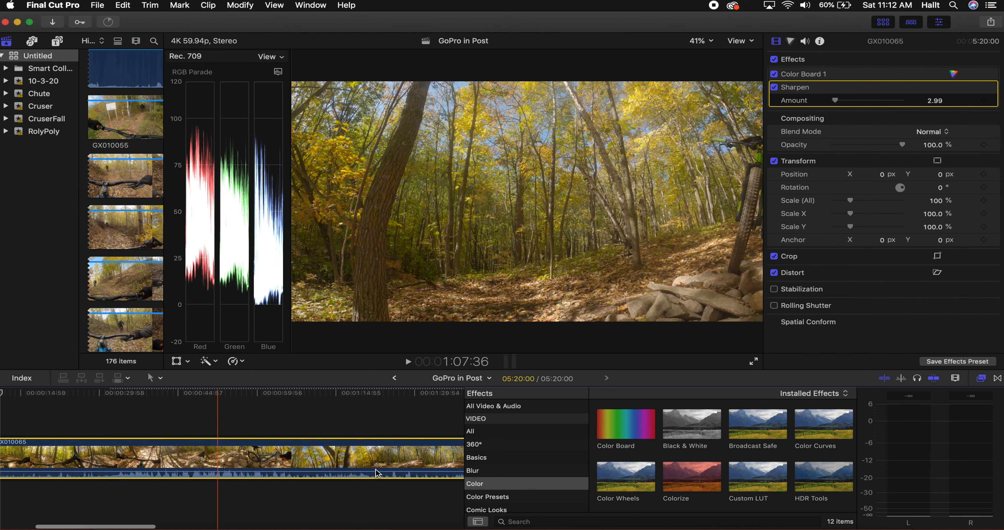
scroll(378, 473, "right", 10)
left_click(319, 393)
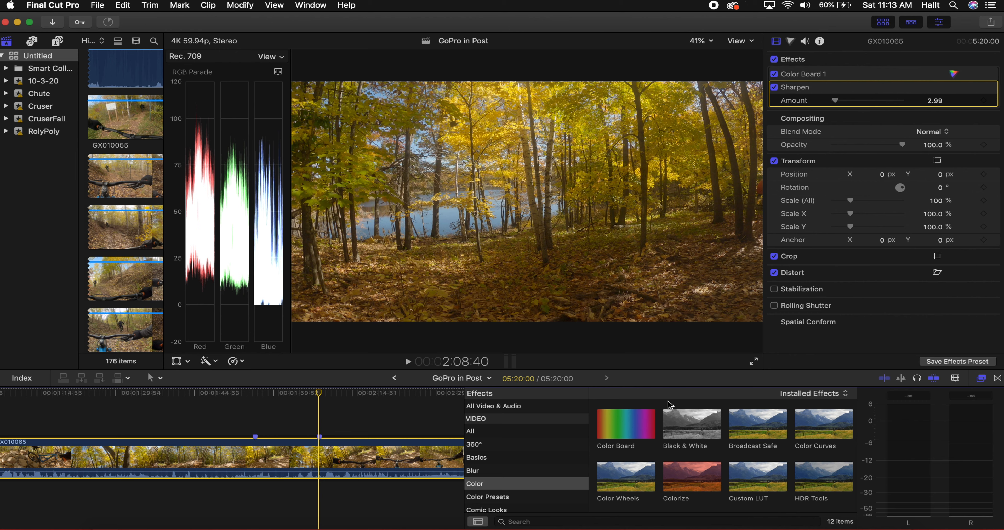
left_click_drag(742, 479, 393, 464)
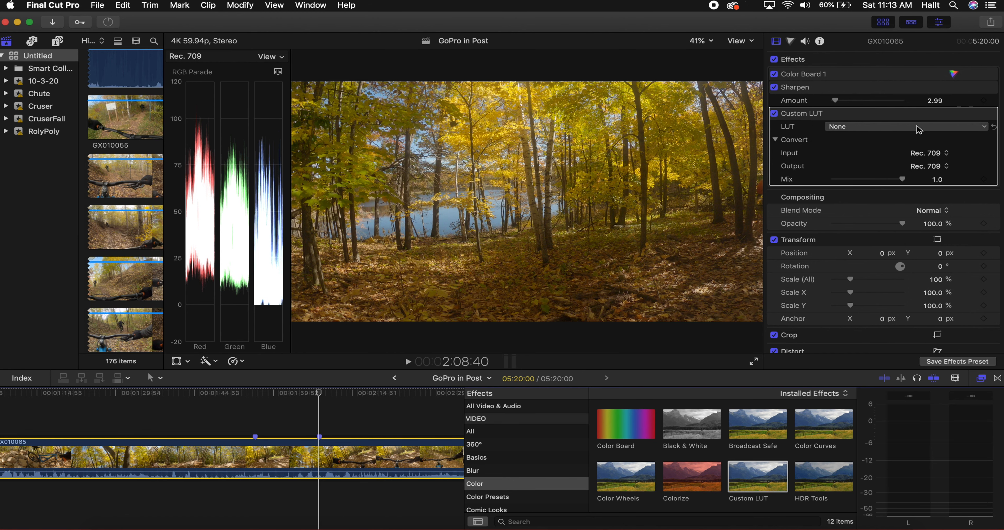
left_click(919, 126)
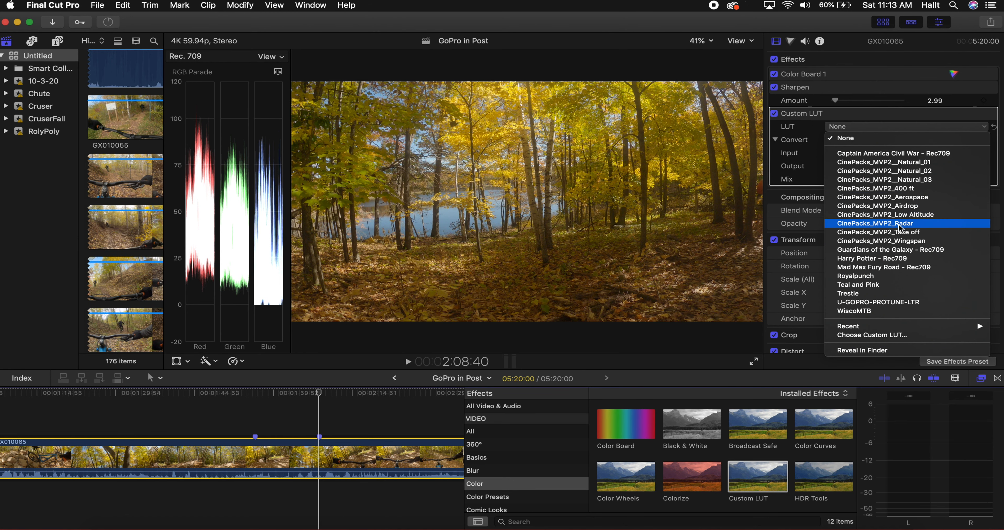
left_click(866, 312)
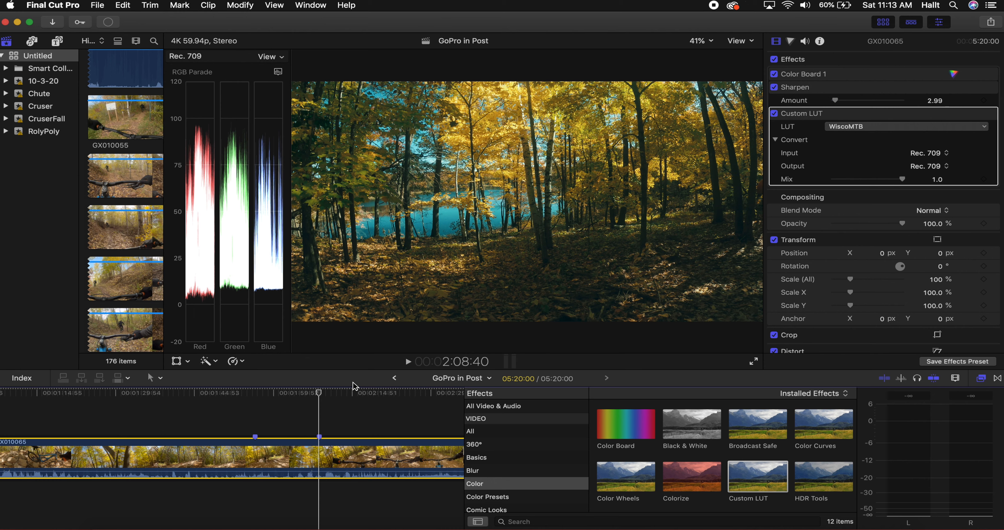
Compare the frame at 2:08:40 with the Custom LUT switched off and back on, and check the graded clip at 24:57.
left_click(775, 114)
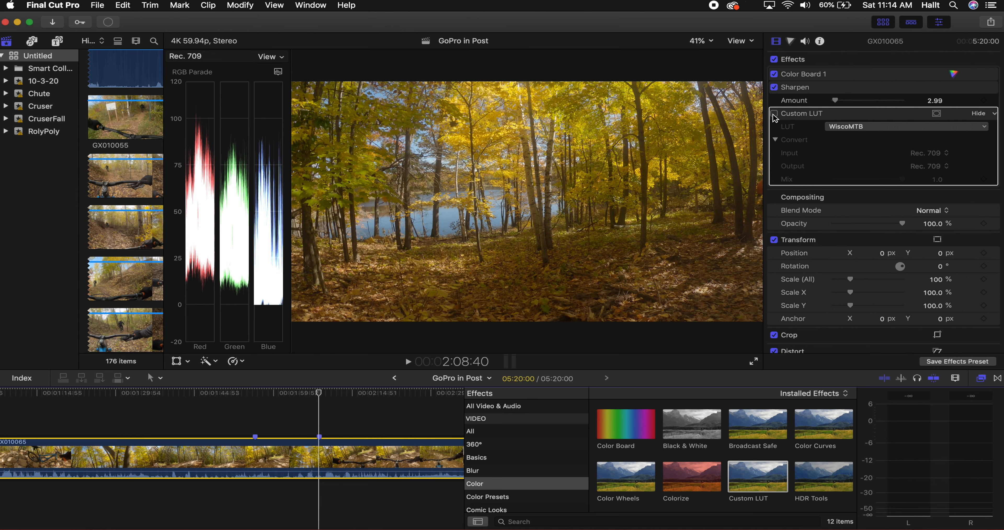
left_click(774, 115)
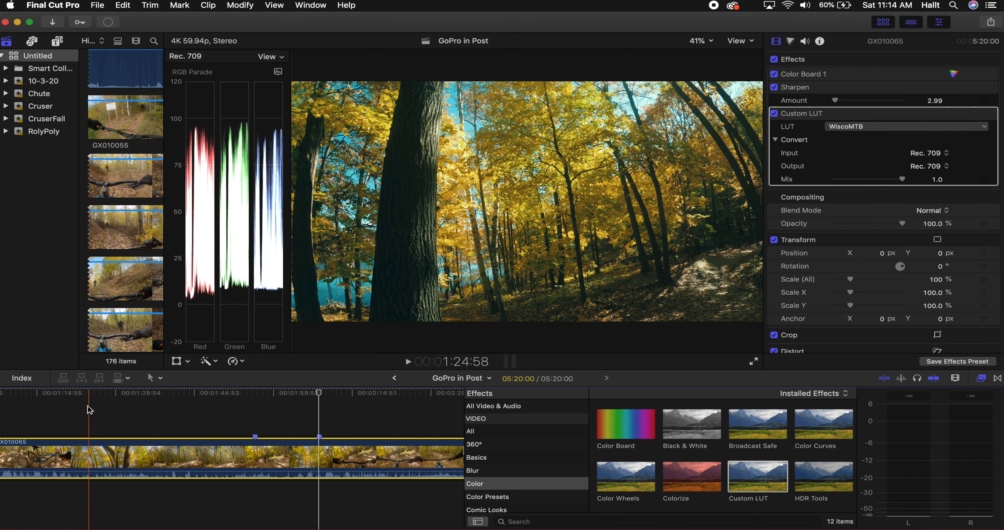
scroll(46, 417, "left", 5)
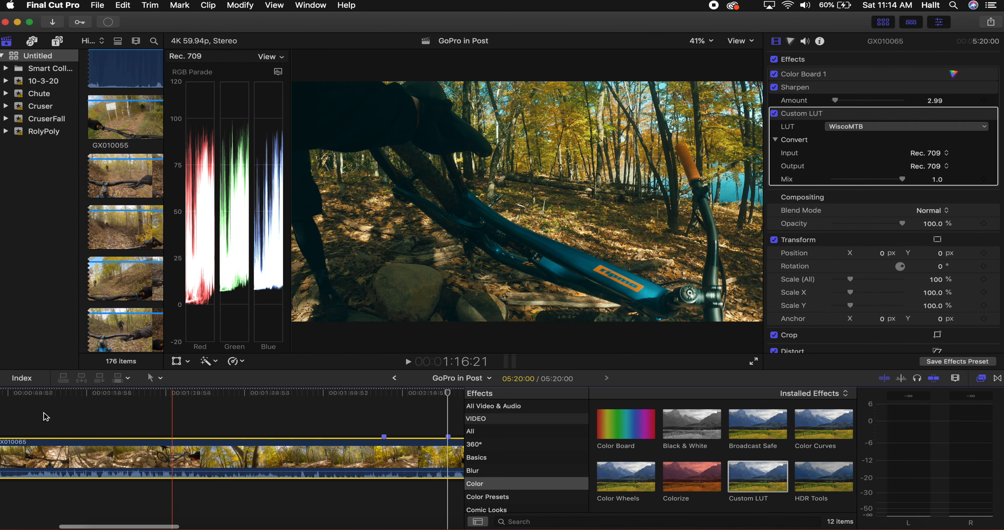
scroll(46, 417, "left", 5)
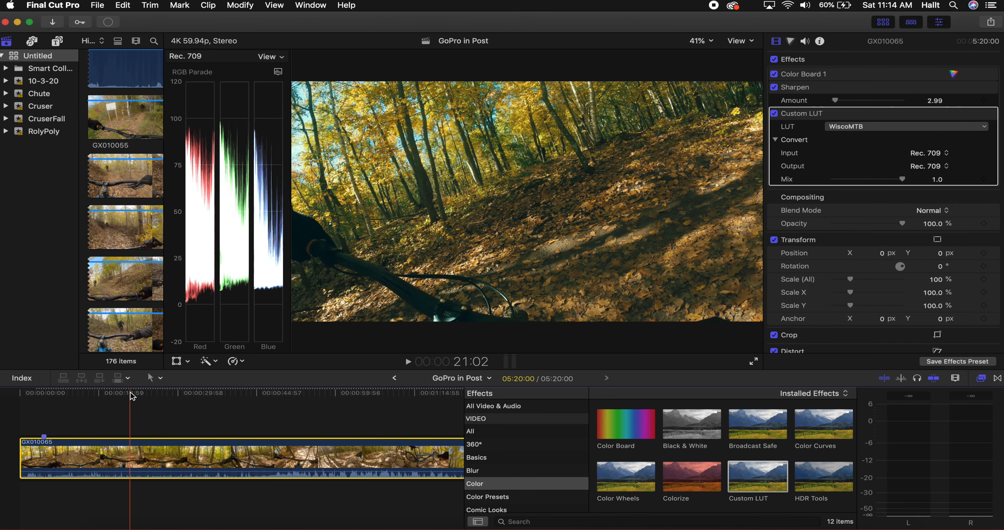
left_click(151, 396)
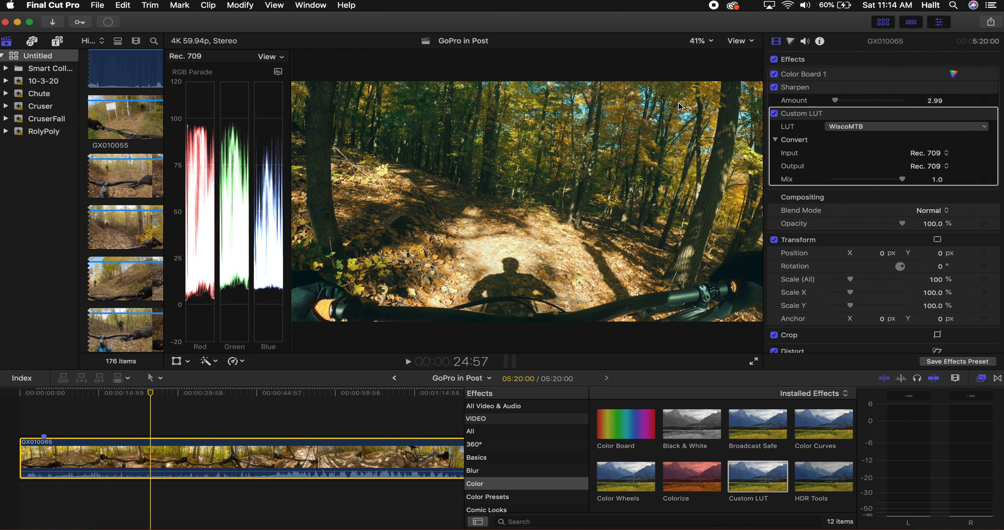
Open the exposure settings of Color Board 1 and review the graded footage further along the timeline.
left_click(954, 74)
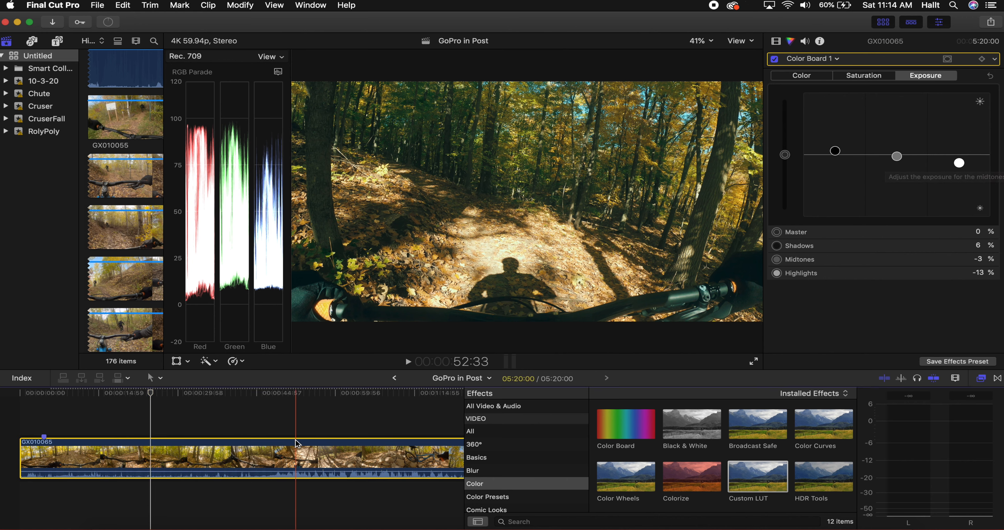
left_click(296, 447)
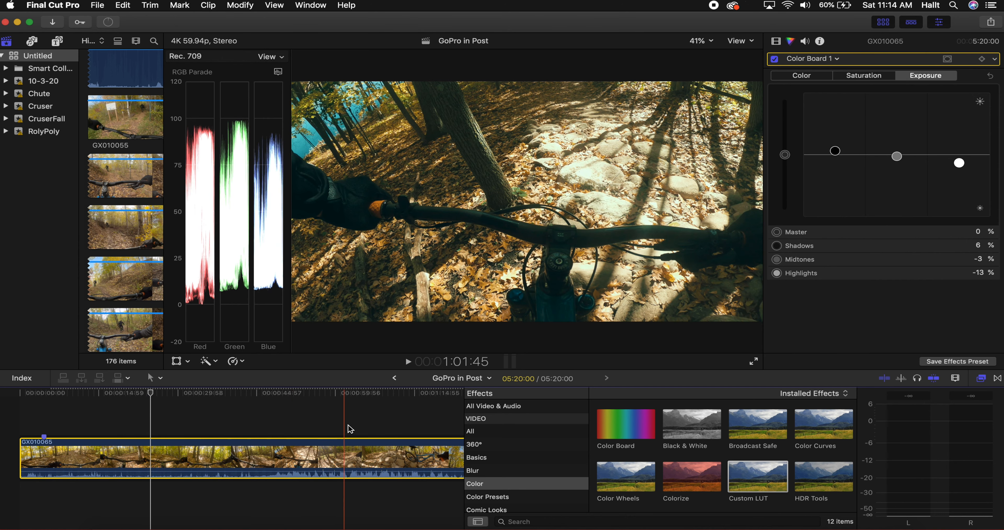
scroll(358, 432, "right", 1)
scroll(358, 432, "right", 10)
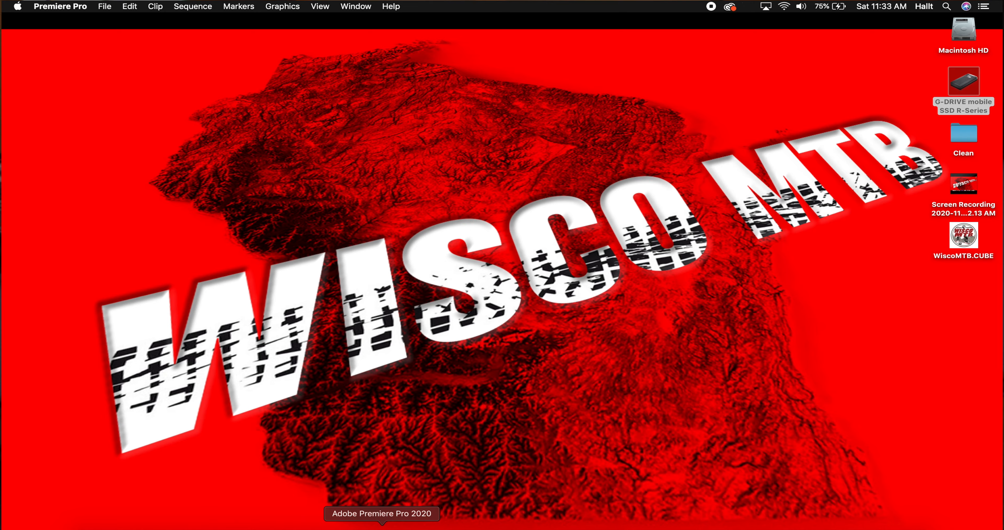
Switch to Adobe Premiere Pro 2020 and compare the mushroom shot at 00:00:01:01 with Lumetri Color and Sharpen switched off and back on.
left_click(383, 529)
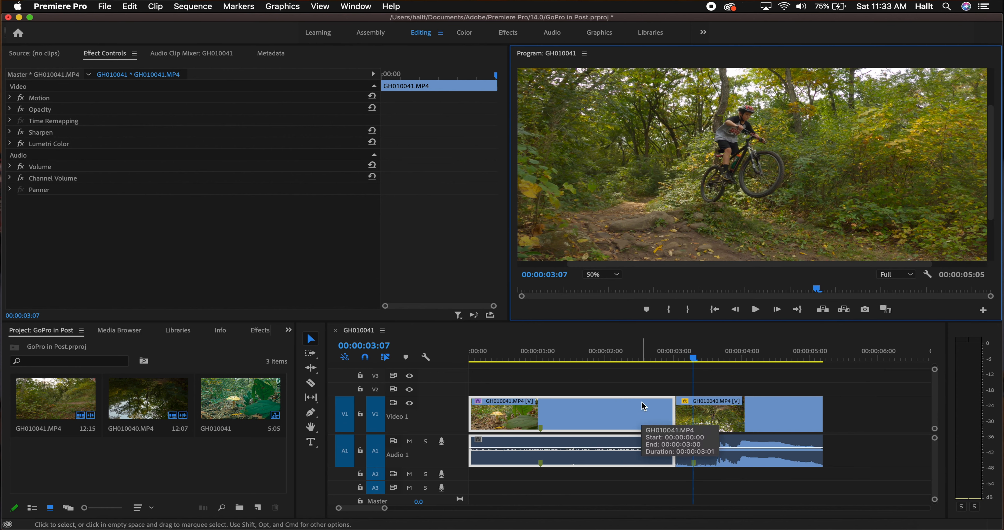
left_click(693, 359)
left_click_drag(693, 359, 542, 362)
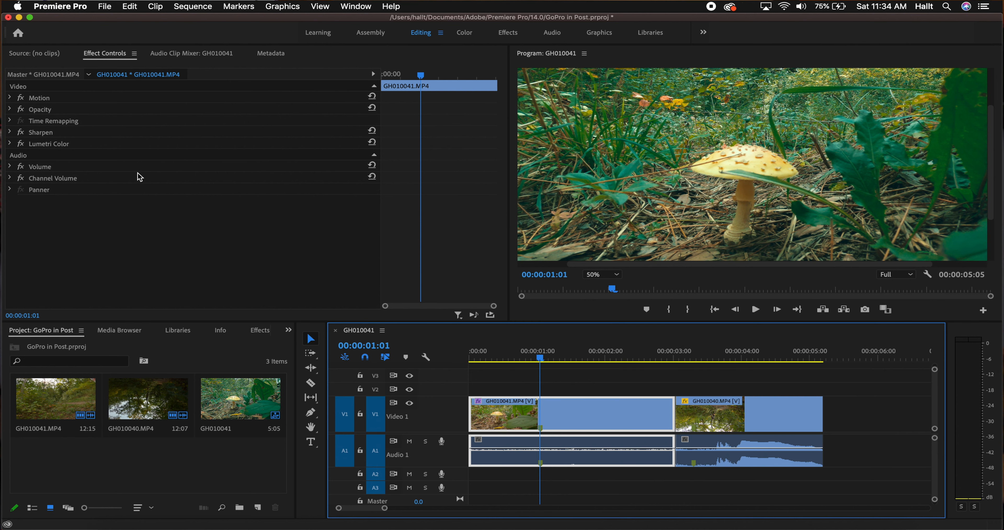
left_click(20, 144)
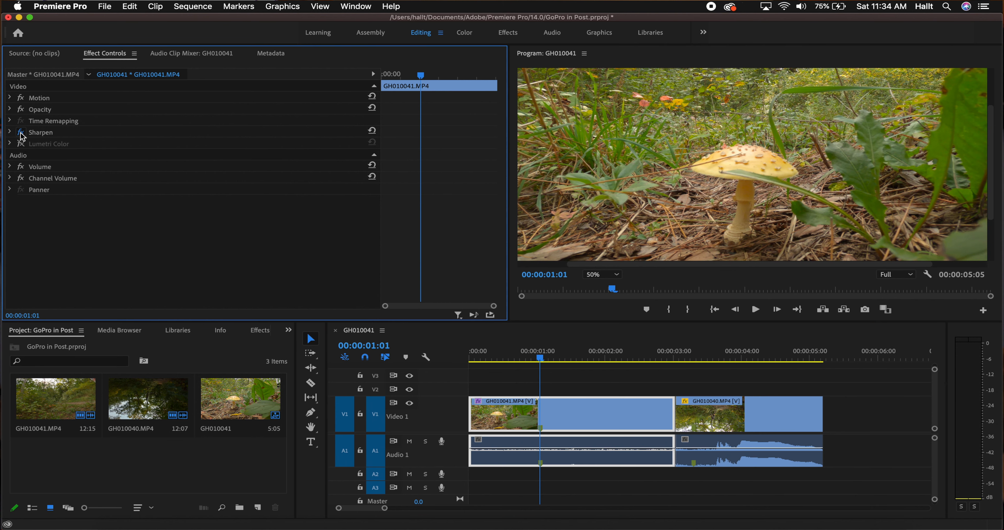
left_click(21, 132)
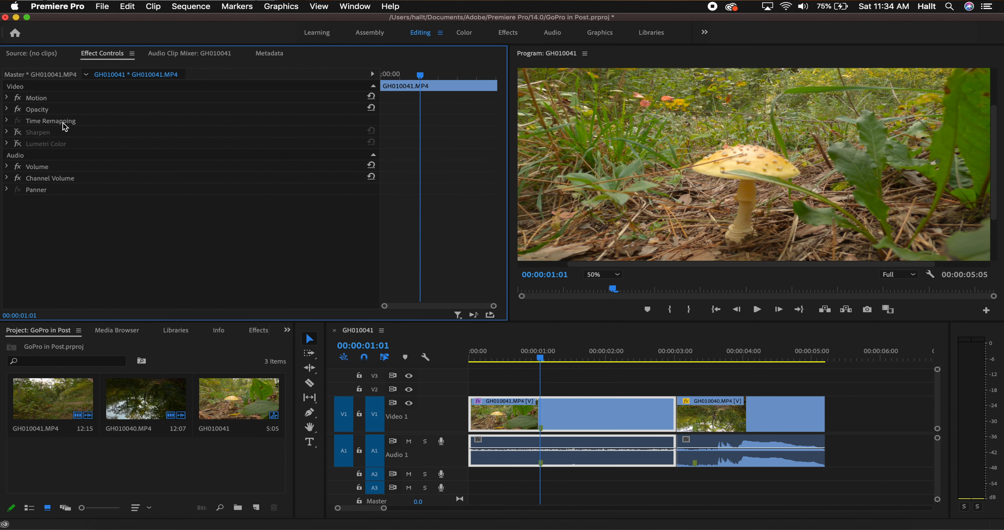
left_click(49, 133)
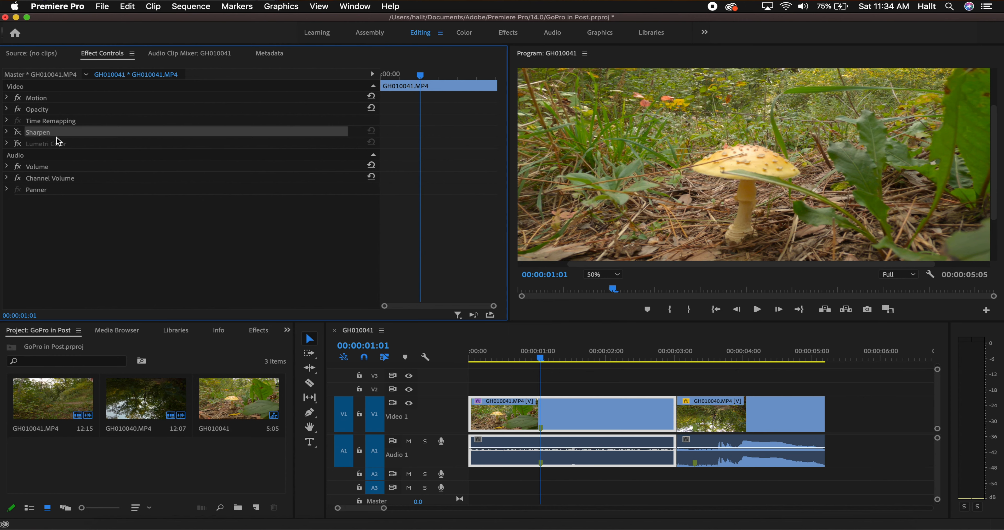
left_click(18, 134)
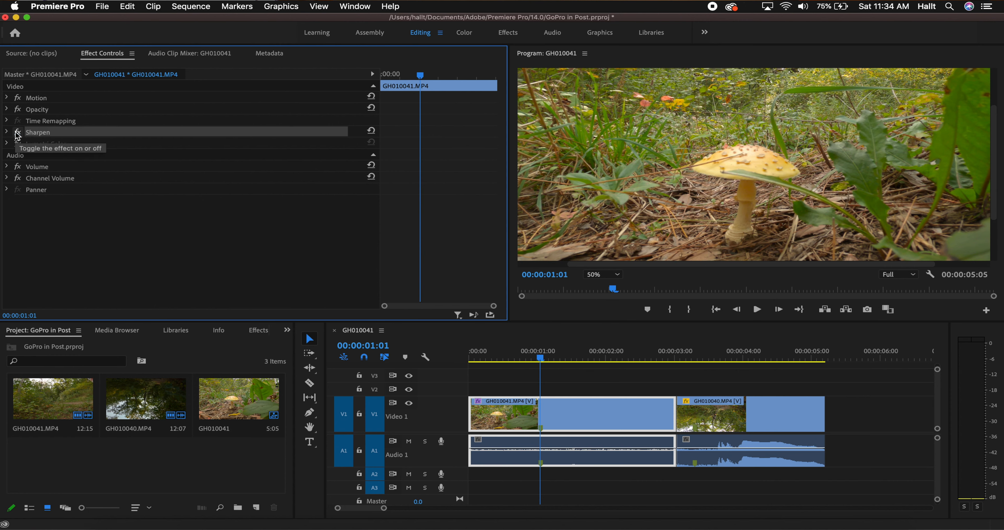
left_click(17, 144)
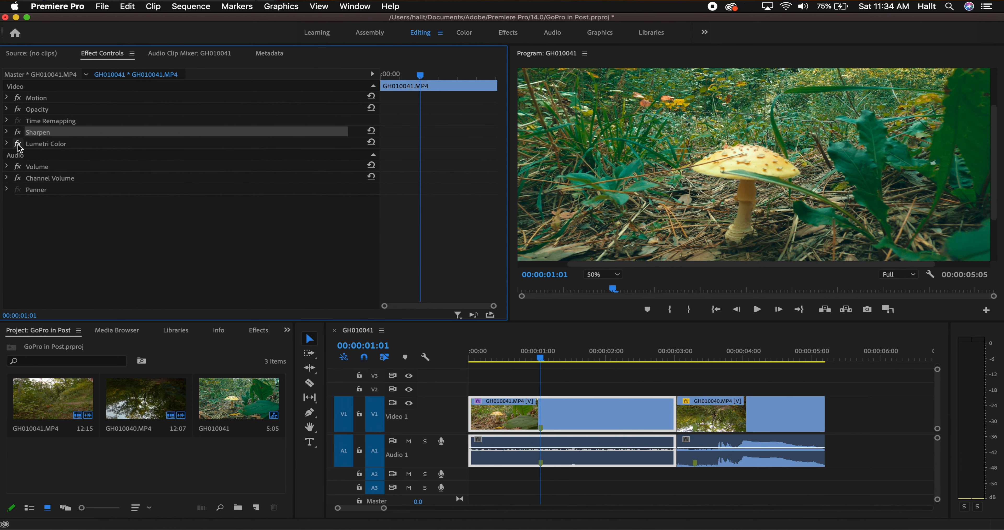
Select the ungraded clip GH010040.MP4 with the playhead at 00:00:03:07 and switch to the Color workspace.
left_click_drag(540, 357, 692, 369)
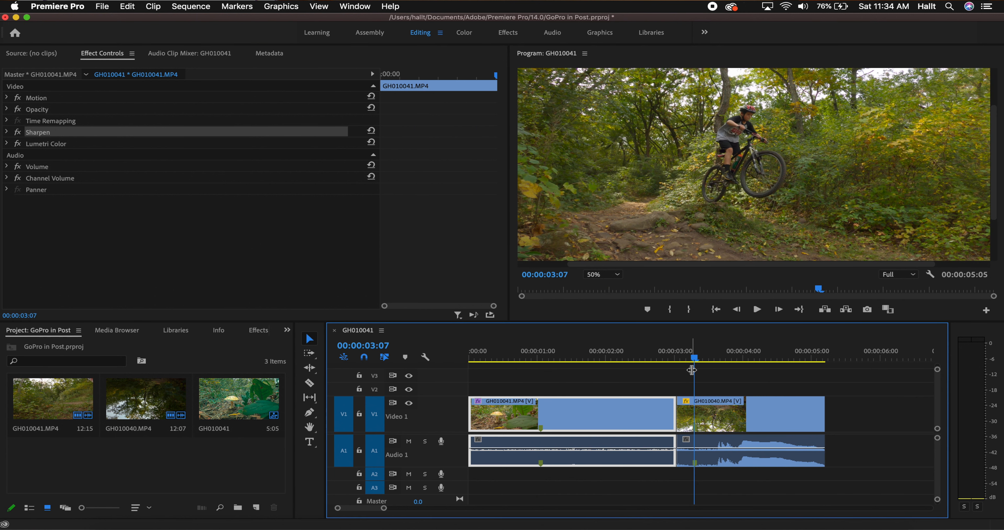
left_click(736, 417)
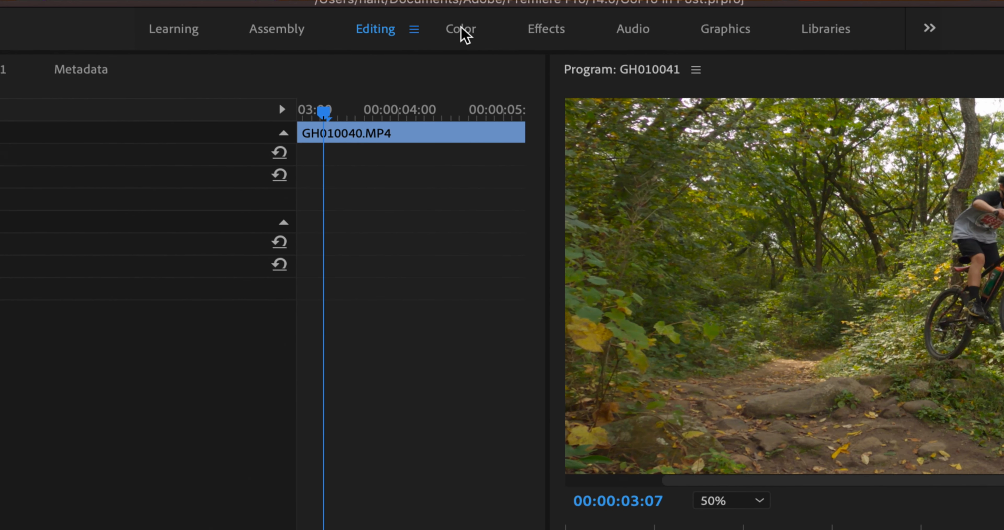
left_click(462, 29)
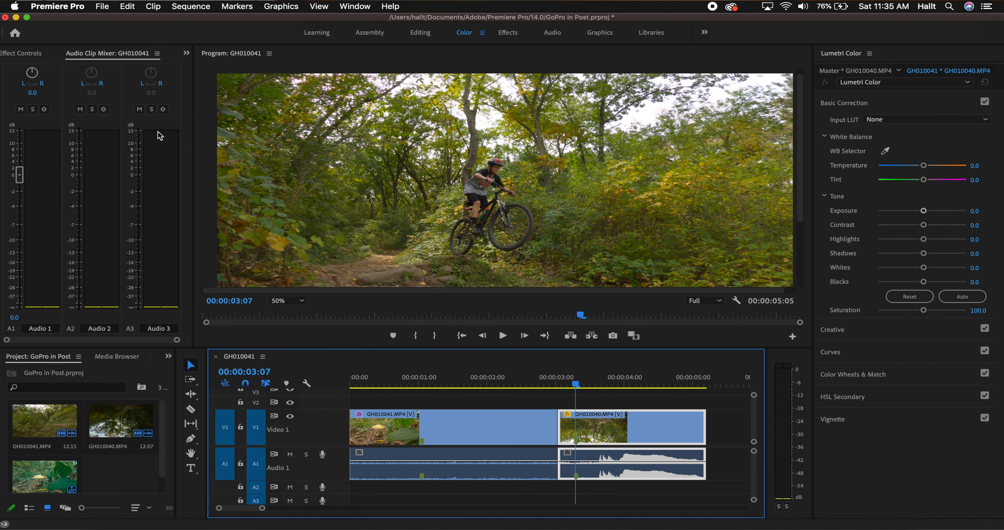
Show the Lumetri Scopes with only the RGB parade by removing the waveform, and open the scope's bit depth choices.
left_click(187, 53)
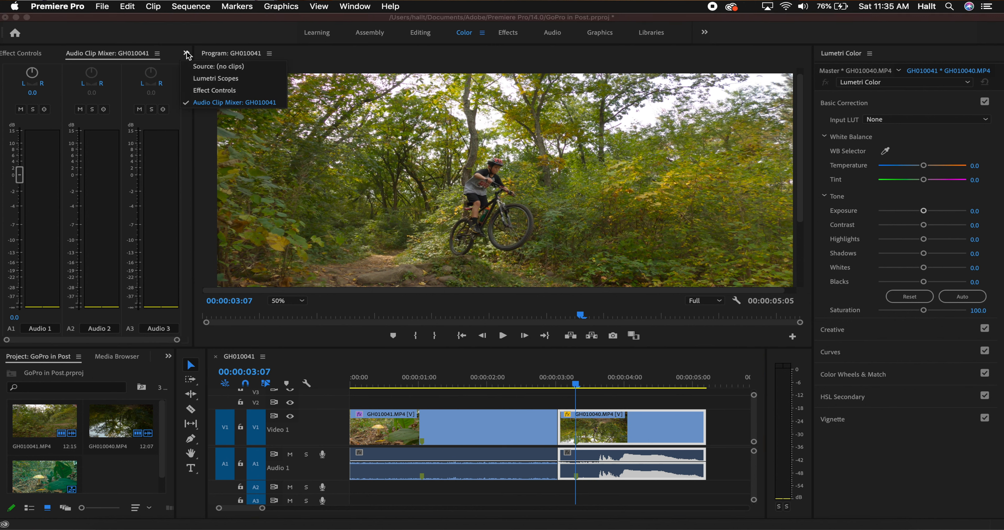
left_click(214, 80)
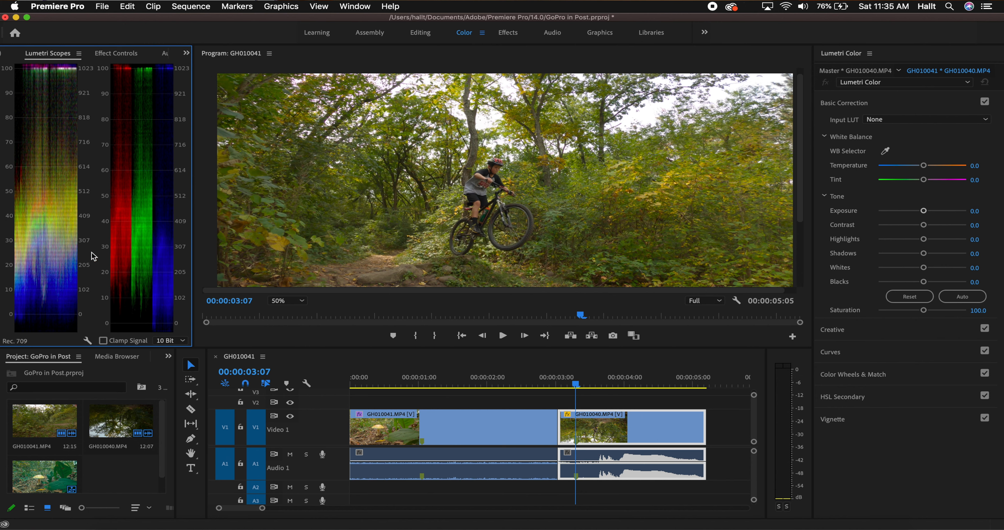
left_click(88, 342)
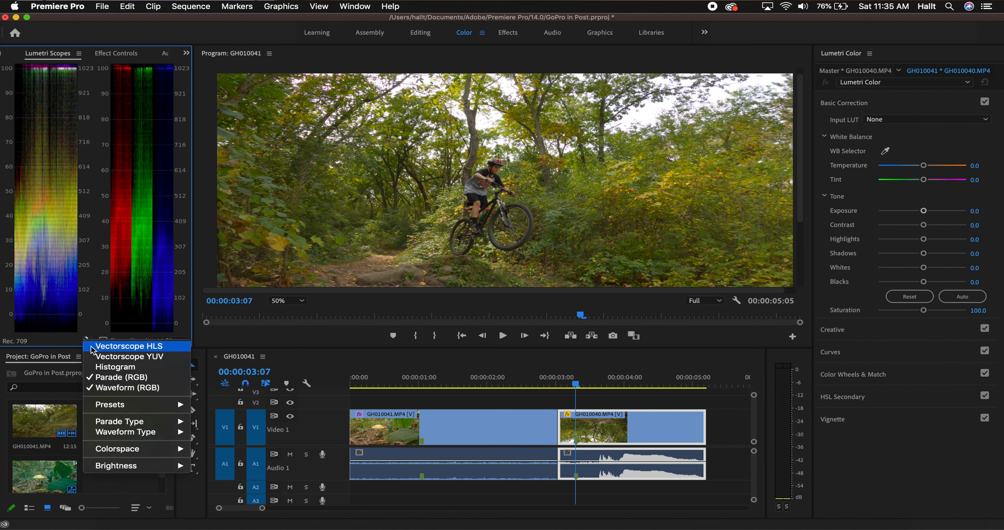
left_click(123, 388)
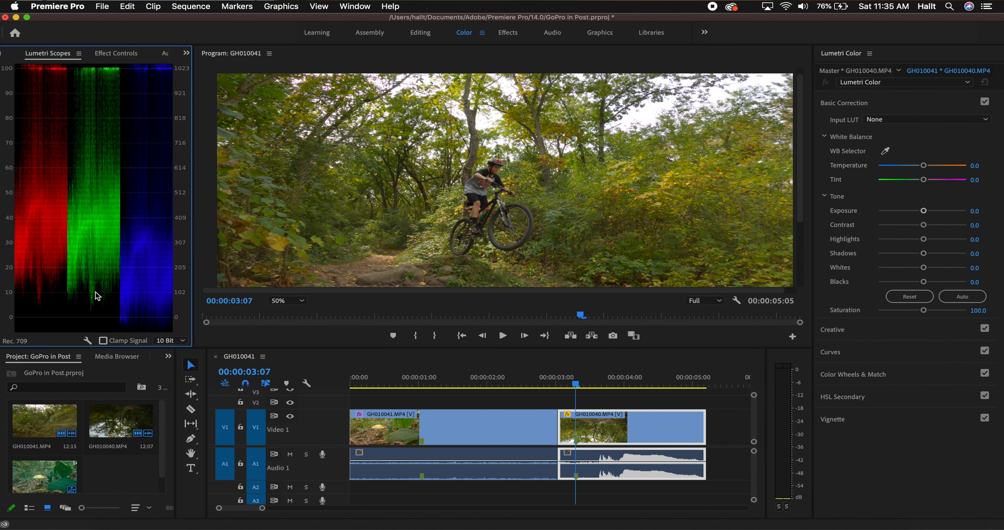
left_click(172, 341)
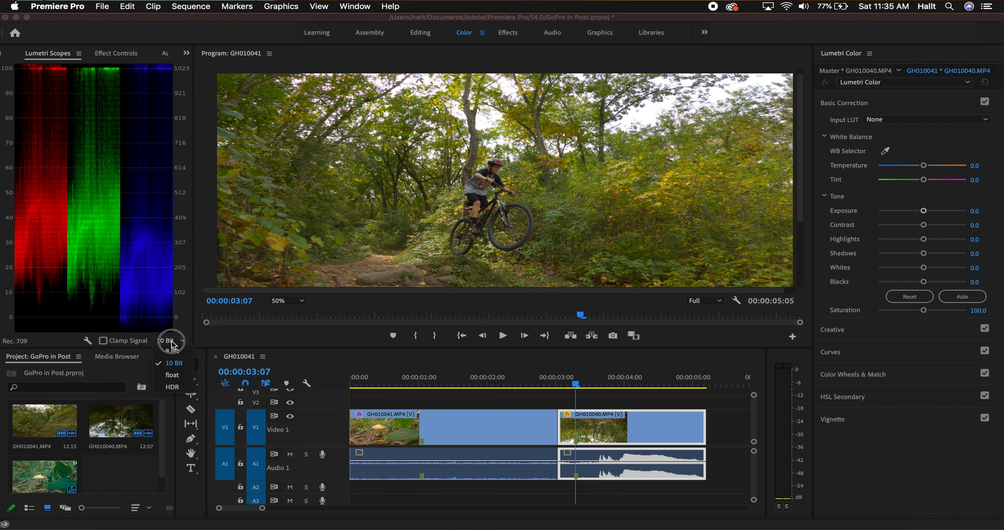
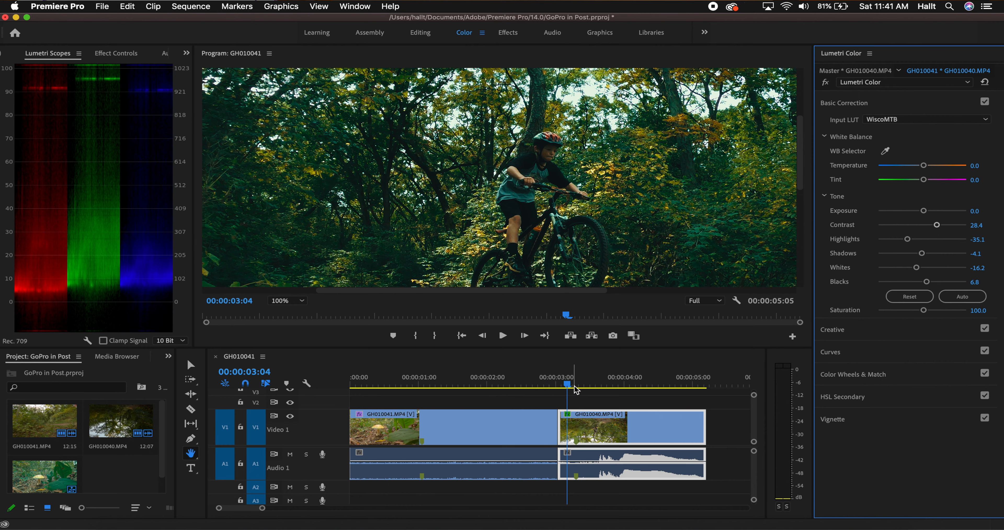
With 00:00:03:12 shown at Fit size, set GH010040's exposure to 0.7, contrast 9.5, highlights -20.3, shadows 16.2, whites -5.4 and blacks 16.2.
left_click_drag(568, 385, 590, 385)
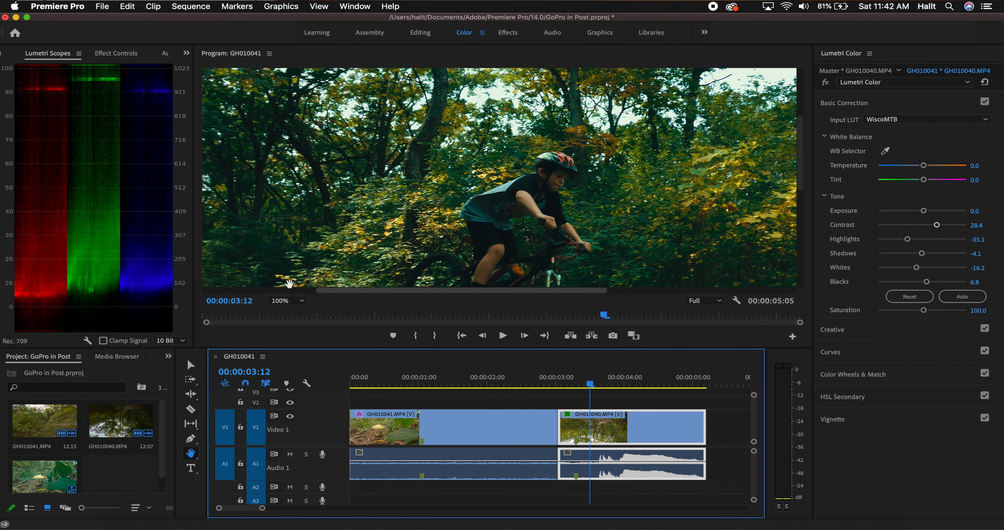
left_click(304, 300)
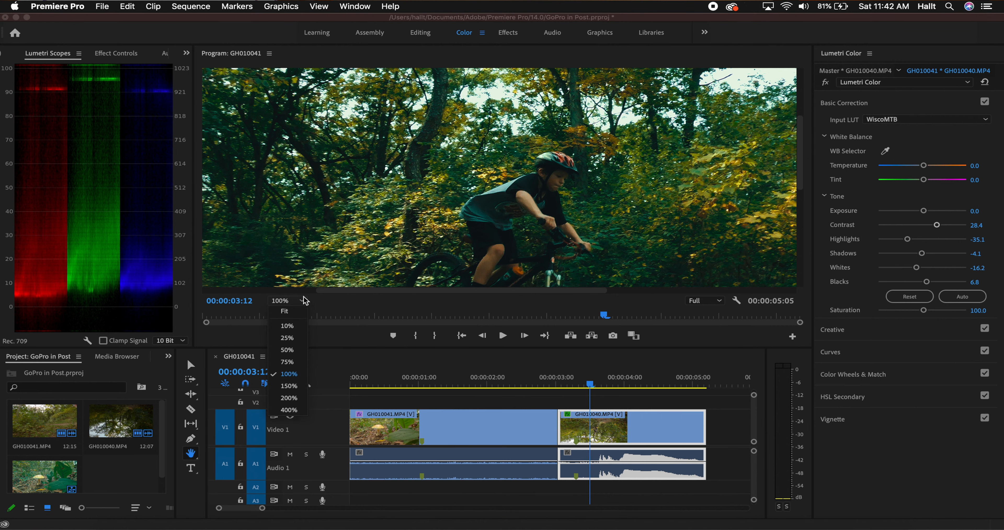
left_click(298, 313)
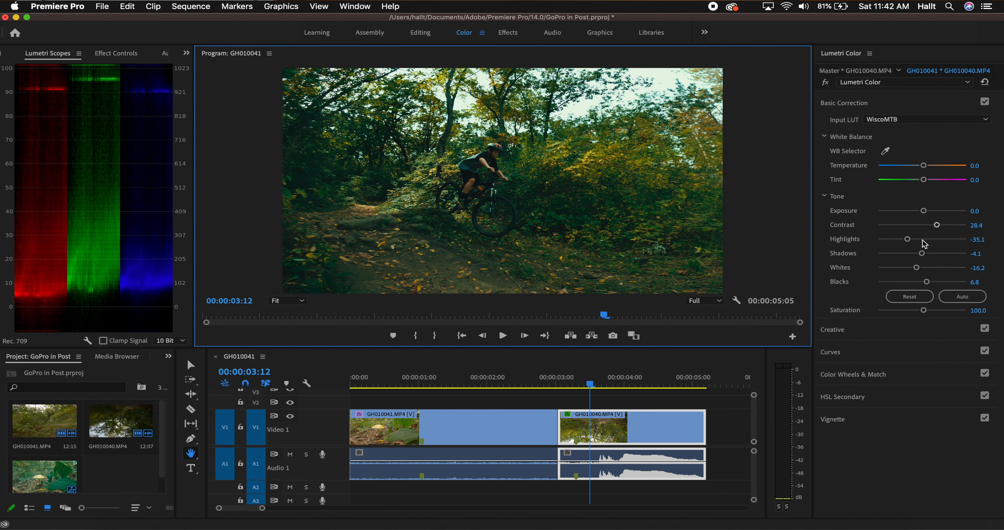
left_click_drag(938, 226, 914, 241)
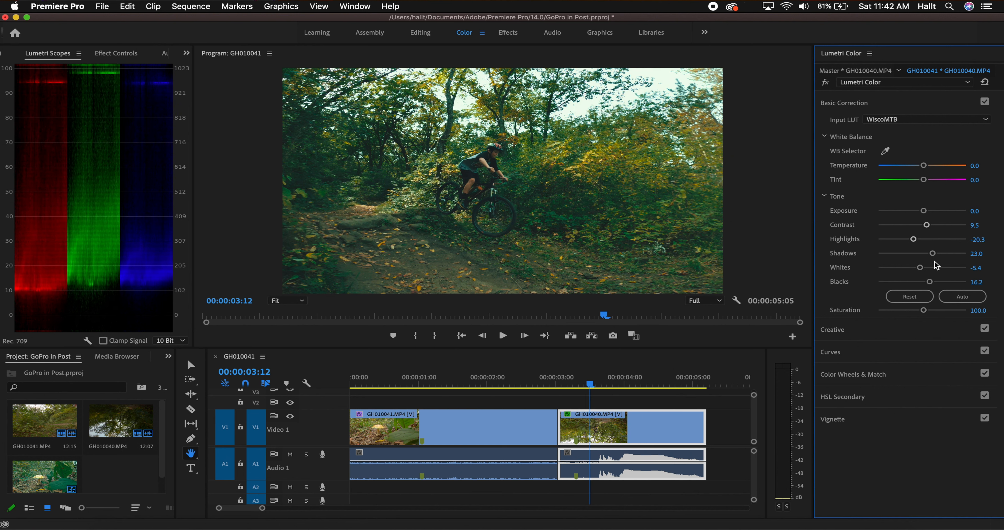
mouse_move(935, 256)
left_mouse_down()
mouse_move(915, 255)
mouse_move(930, 254)
left_mouse_up()
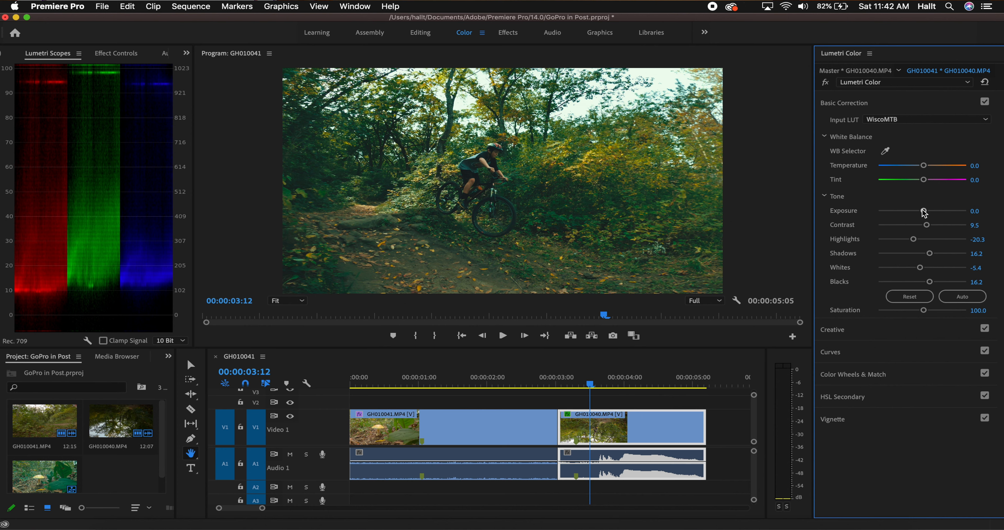
left_click_drag(923, 211, 930, 214)
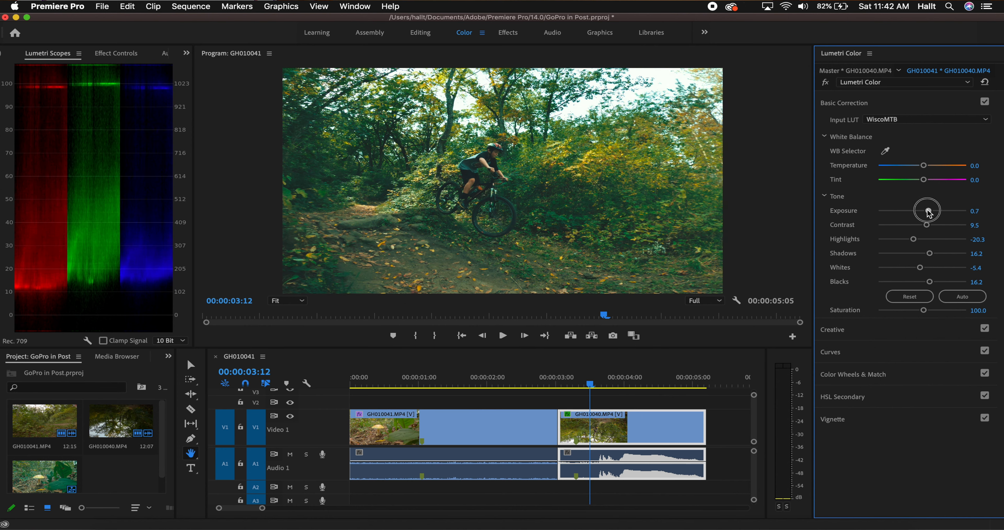
Set GH010040's exposure to 0.3 and, with the playhead at 00:00:03:08, lower its saturation slightly.
left_click_drag(929, 213, 925, 213)
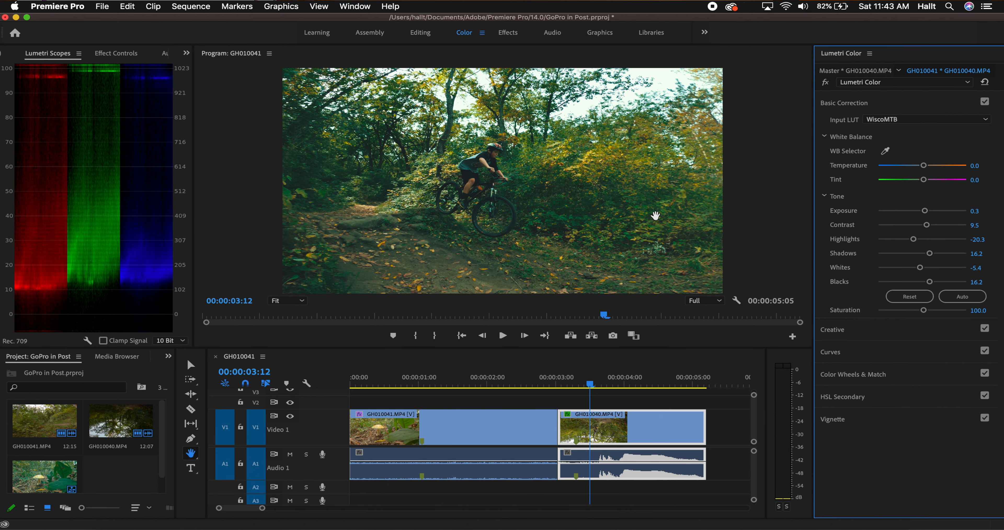
mouse_move(590, 385)
left_mouse_down()
mouse_move(649, 385)
mouse_move(488, 385)
mouse_move(592, 395)
mouse_move(580, 393)
left_mouse_up()
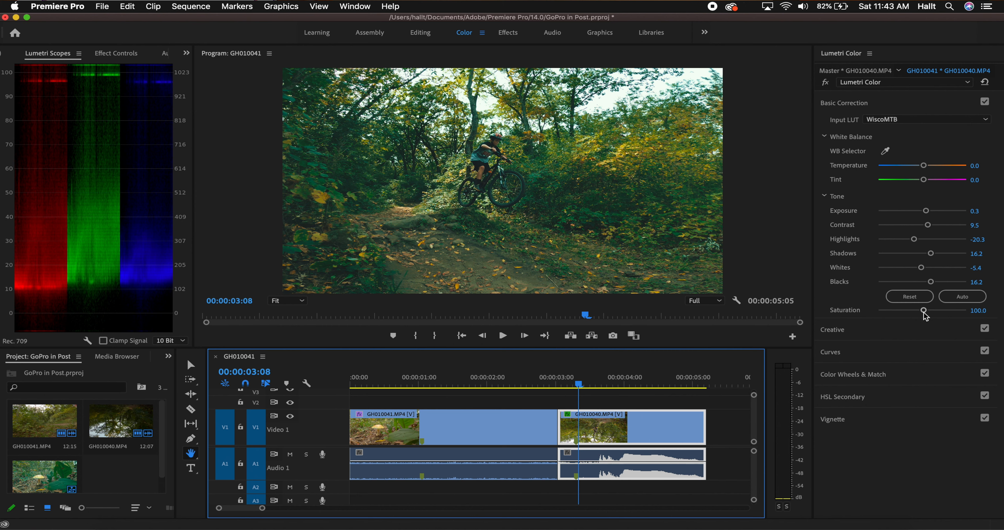
left_click_drag(924, 310, 921, 314)
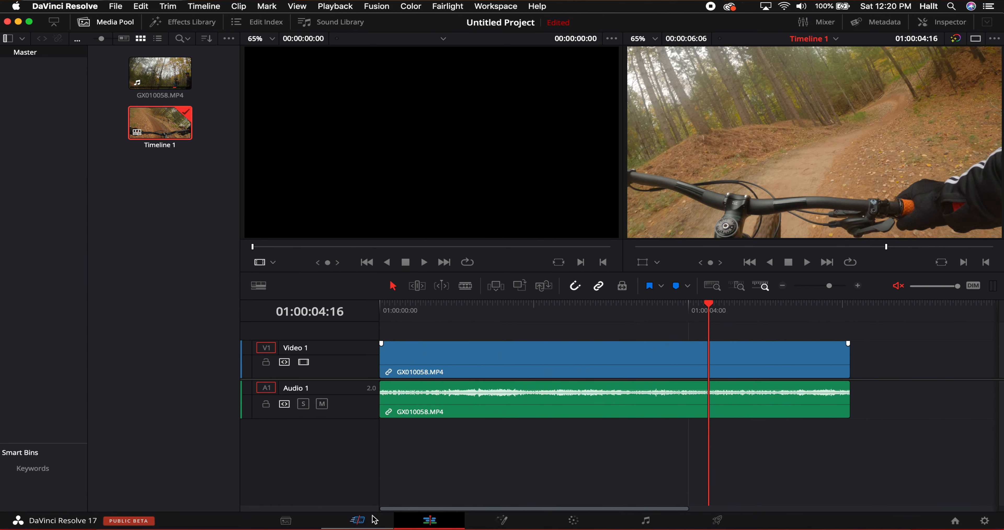
Switch to DaVinci Resolve 17, view Timeline 1 on the Cut and Edit pages, and open the Color page with the playhead at 01:00:02:24.
left_click(358, 520)
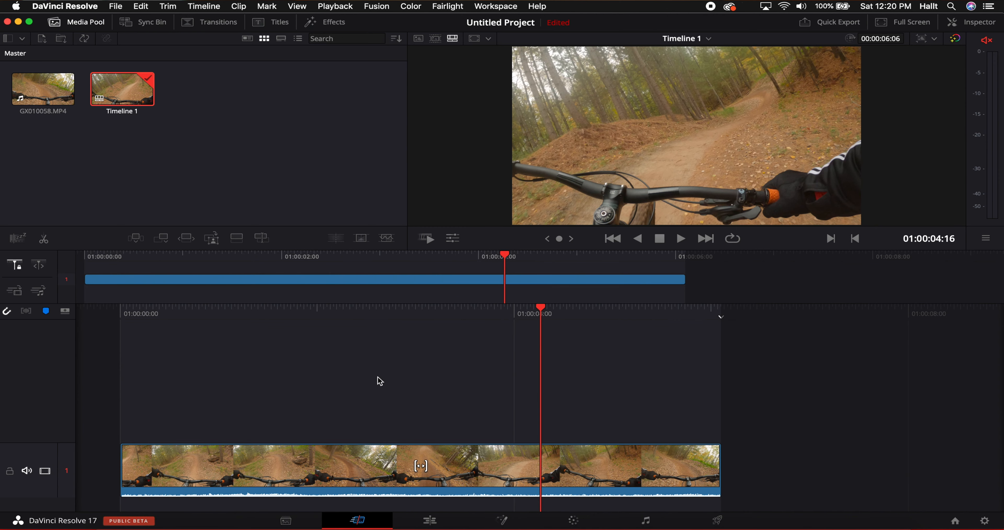
left_click(433, 521)
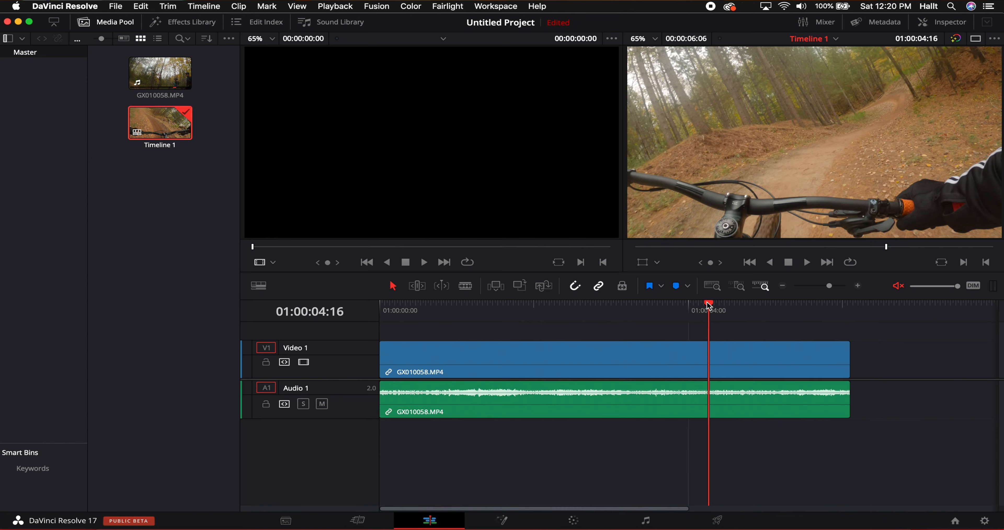
left_click_drag(712, 310, 566, 300)
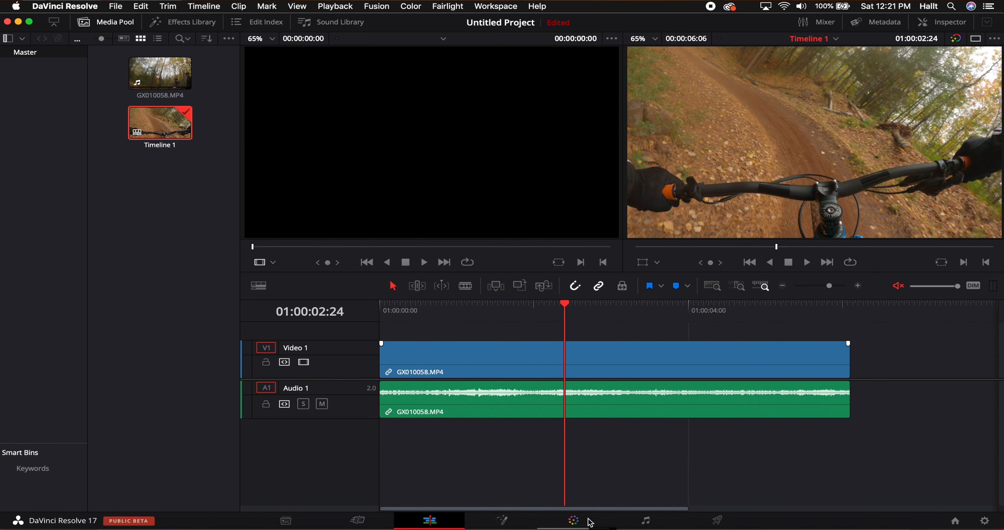
left_click(574, 520)
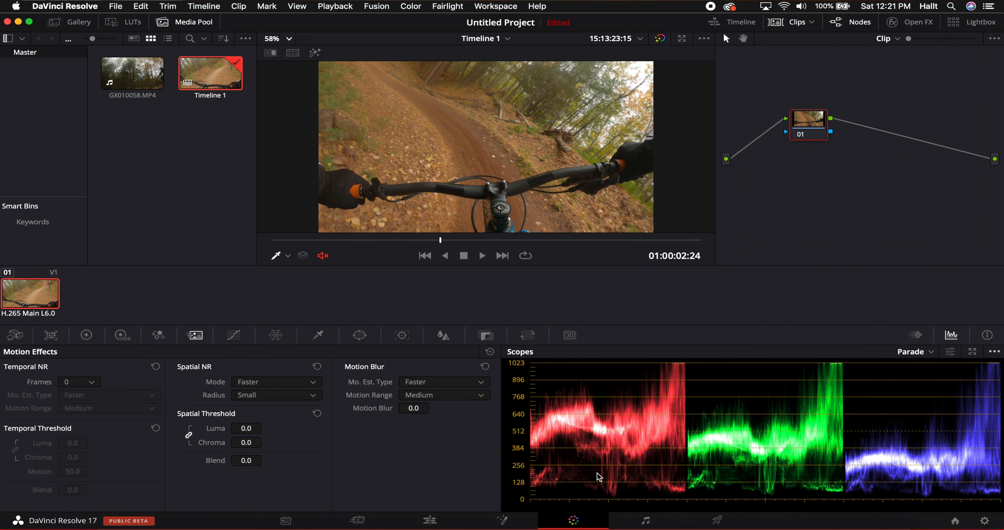